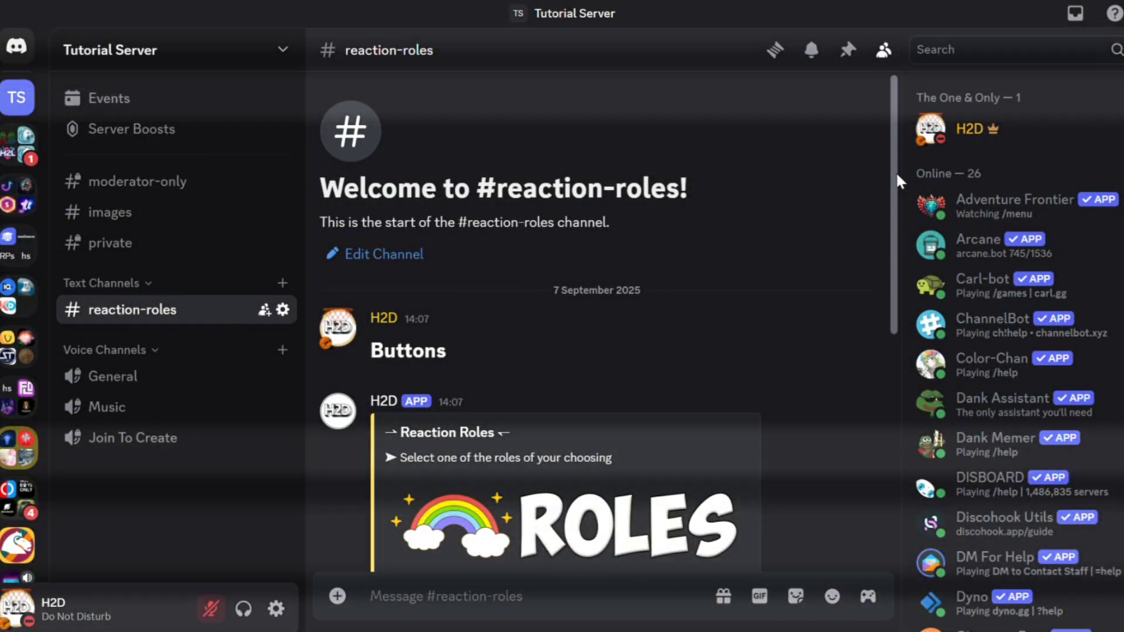
drag(897, 176, 939, 299)
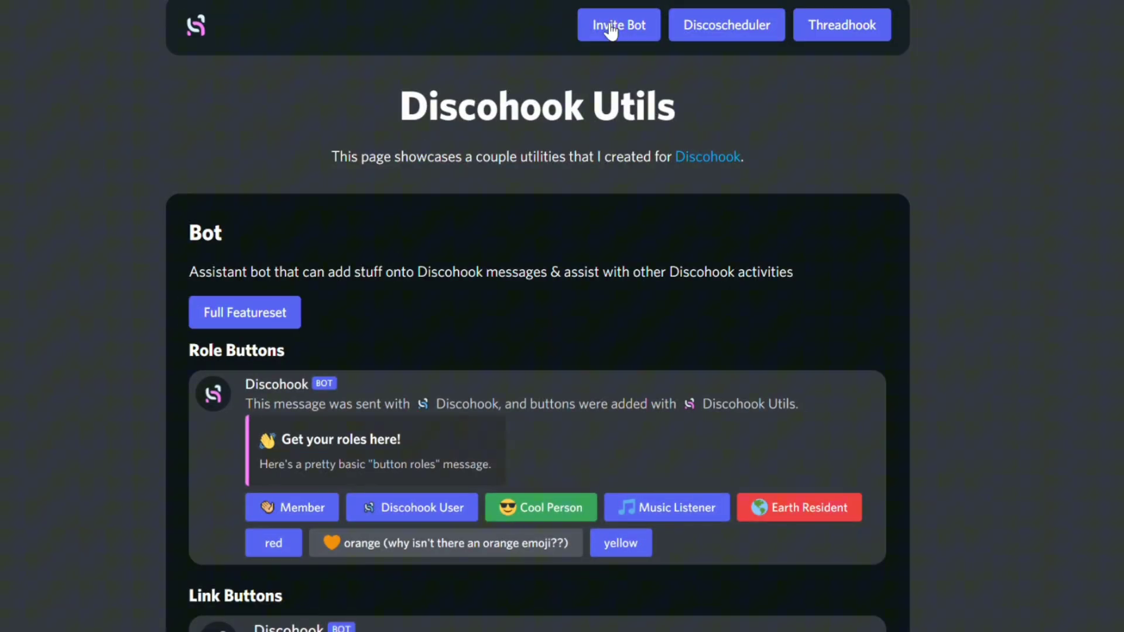
scroll(828, 311, down, 15)
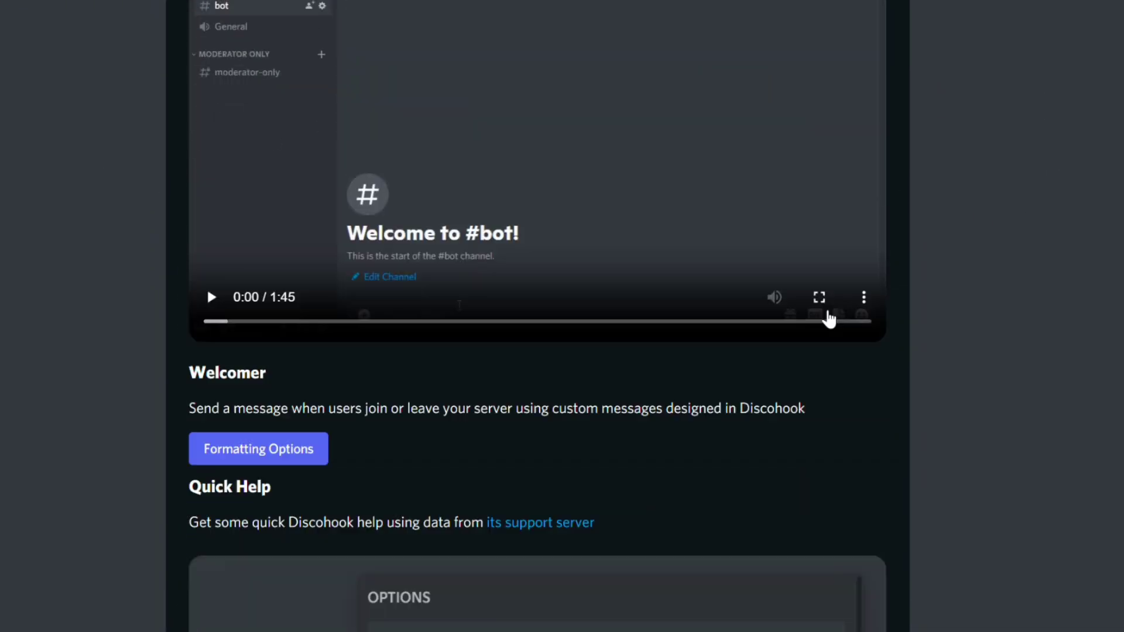
scroll(827, 312, up, 10)
scroll(827, 311, up, 10)
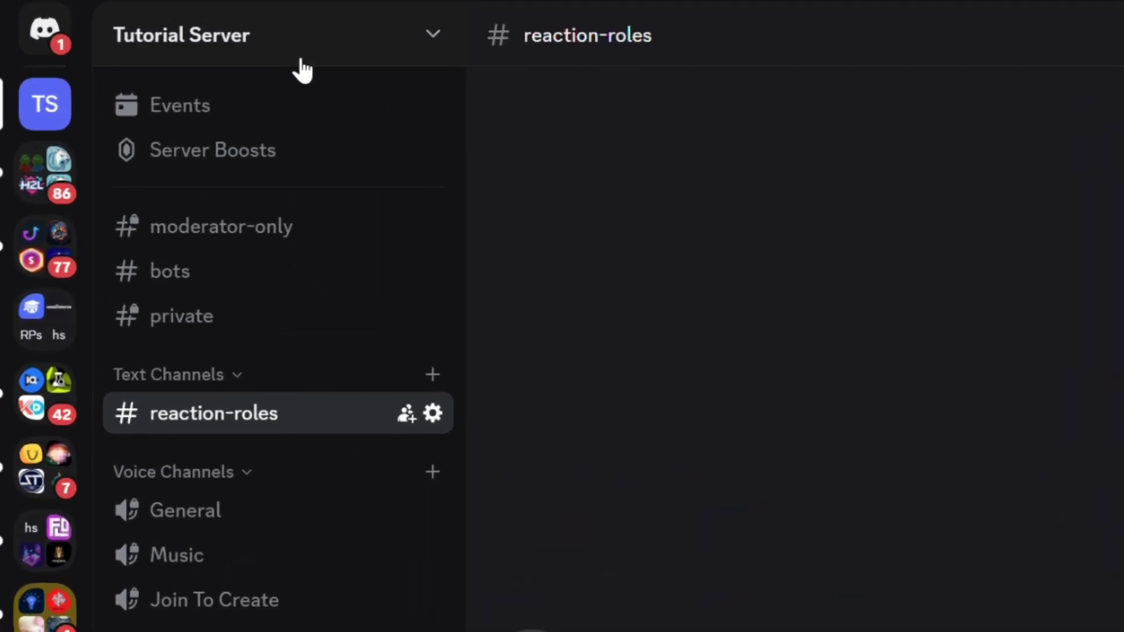
Create a new role in the Tutorial Server's role settings
click(295, 44)
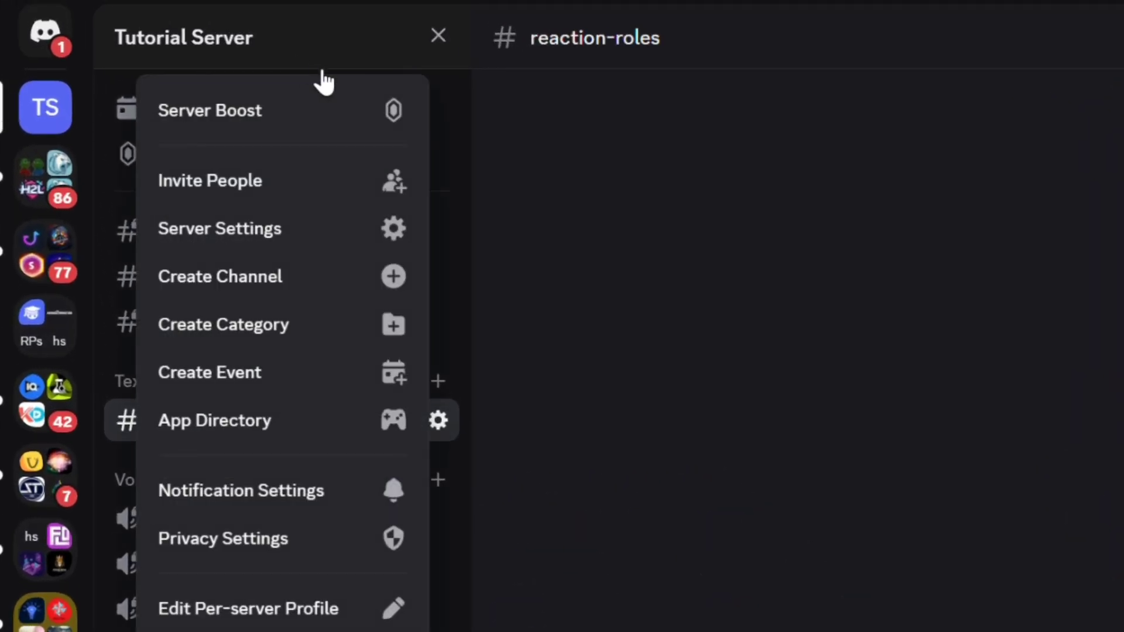
click(298, 238)
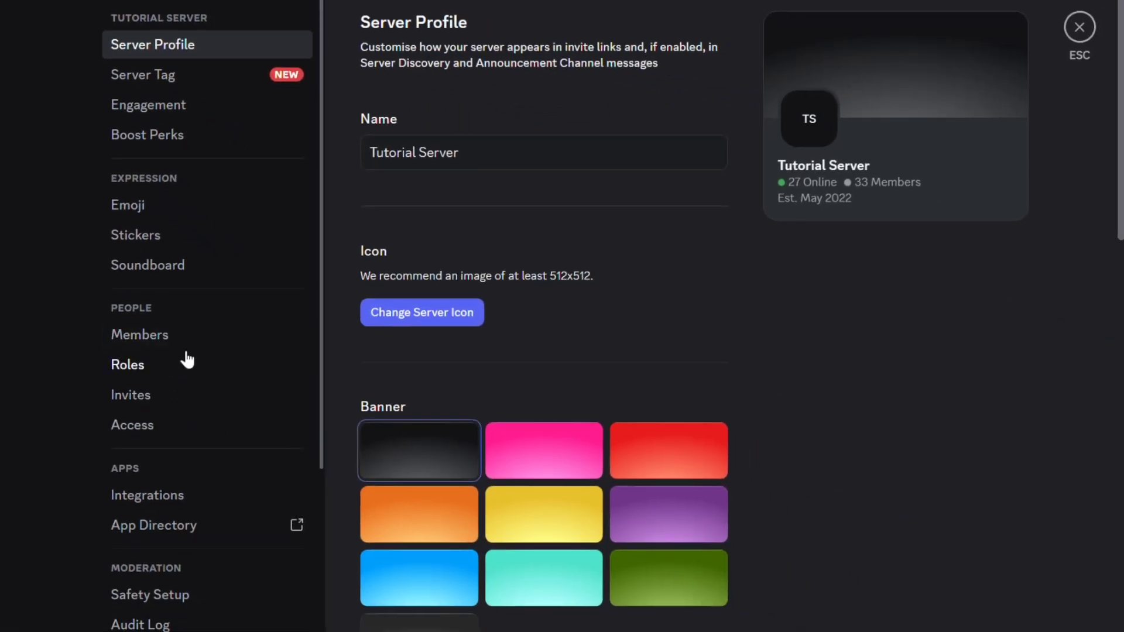
click(189, 363)
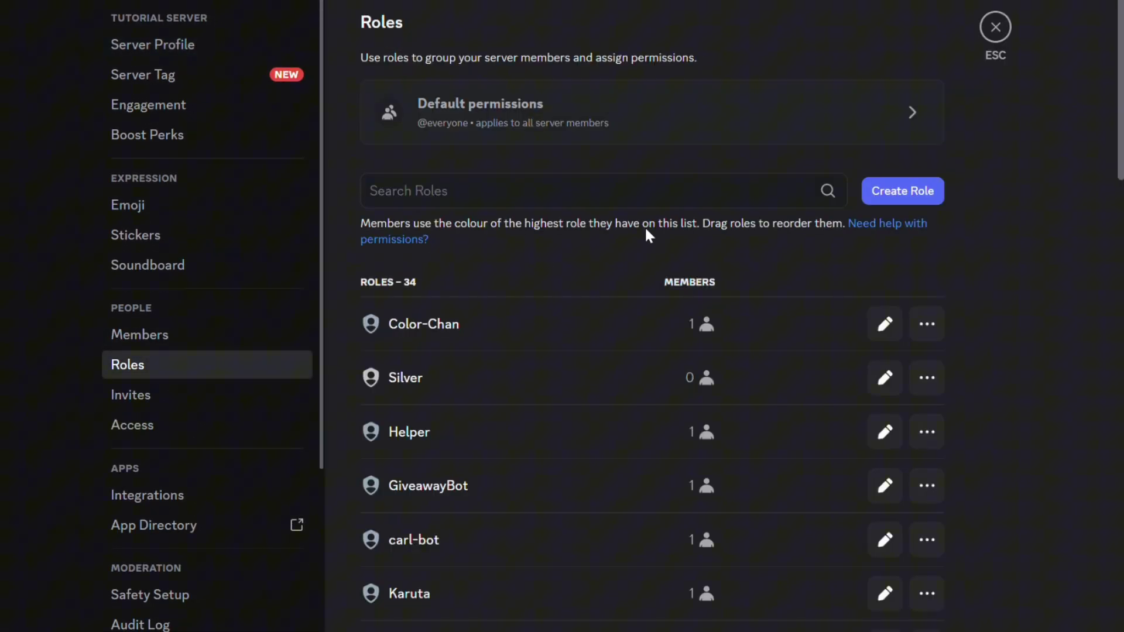
click(904, 193)
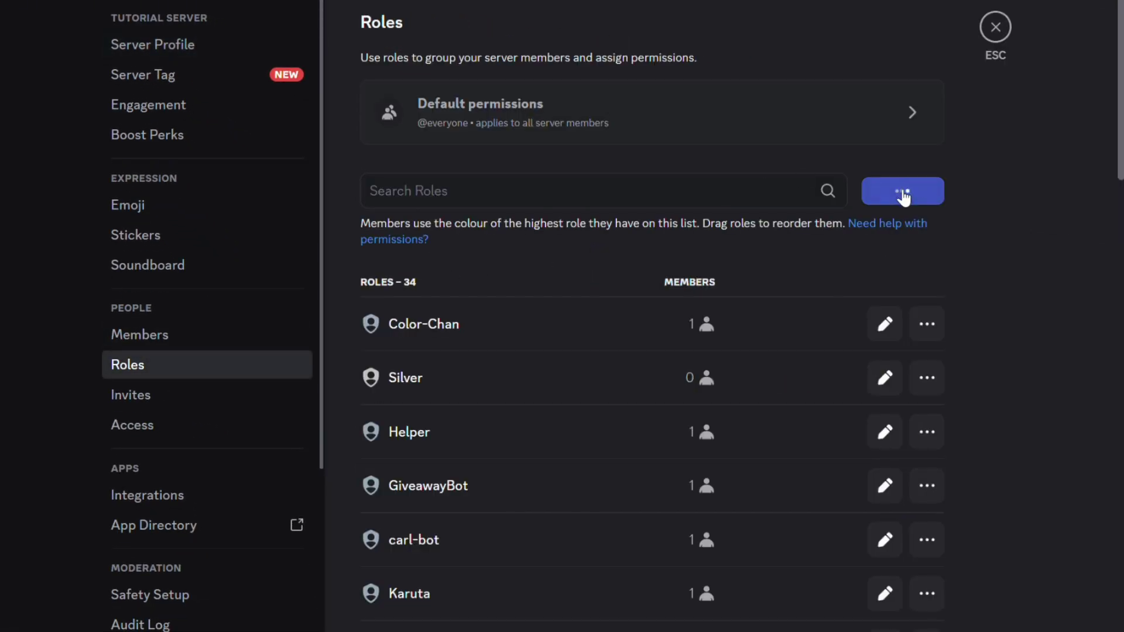
Name the new role Red and give it a custom bright red colour
triple_click(642, 162)
text(Re)
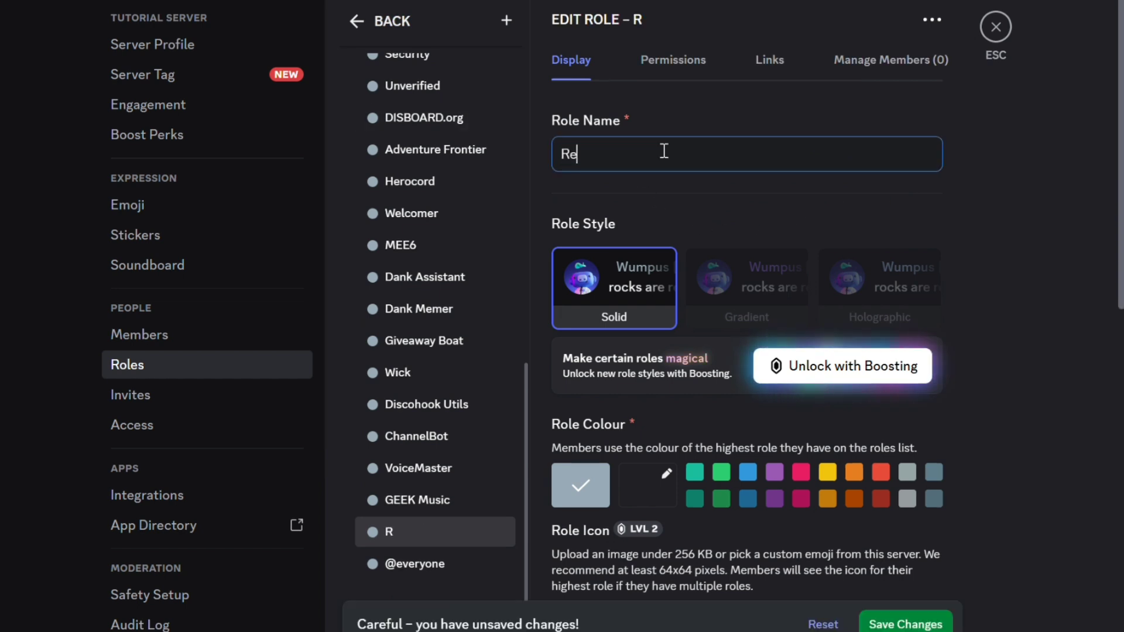
text(d)
click(648, 486)
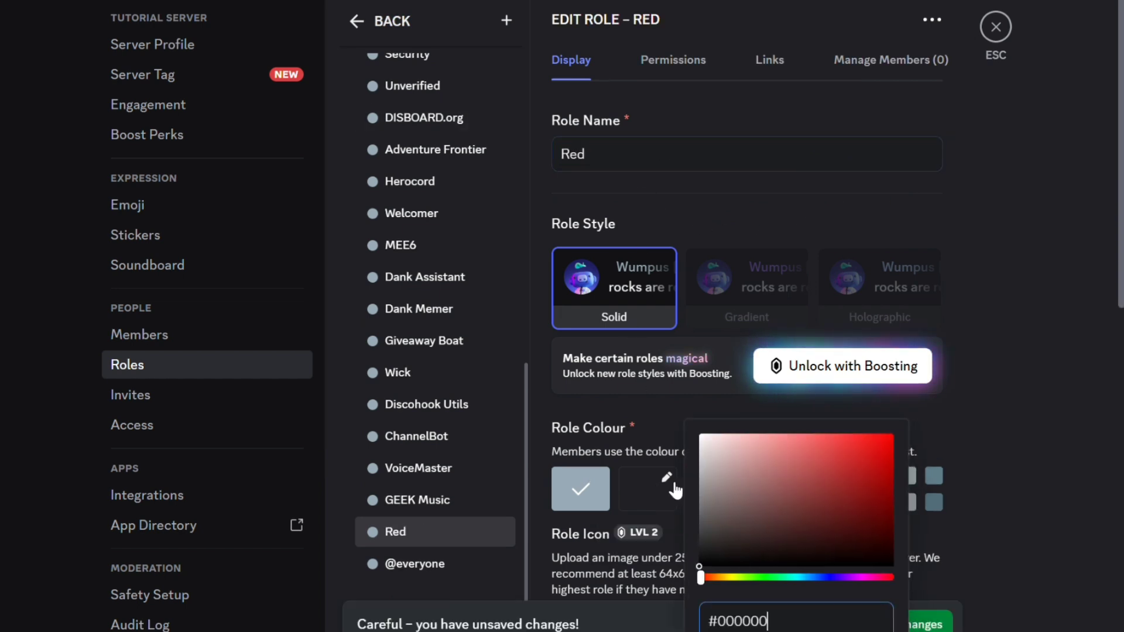
drag(757, 506, 977, 400)
click(1081, 328)
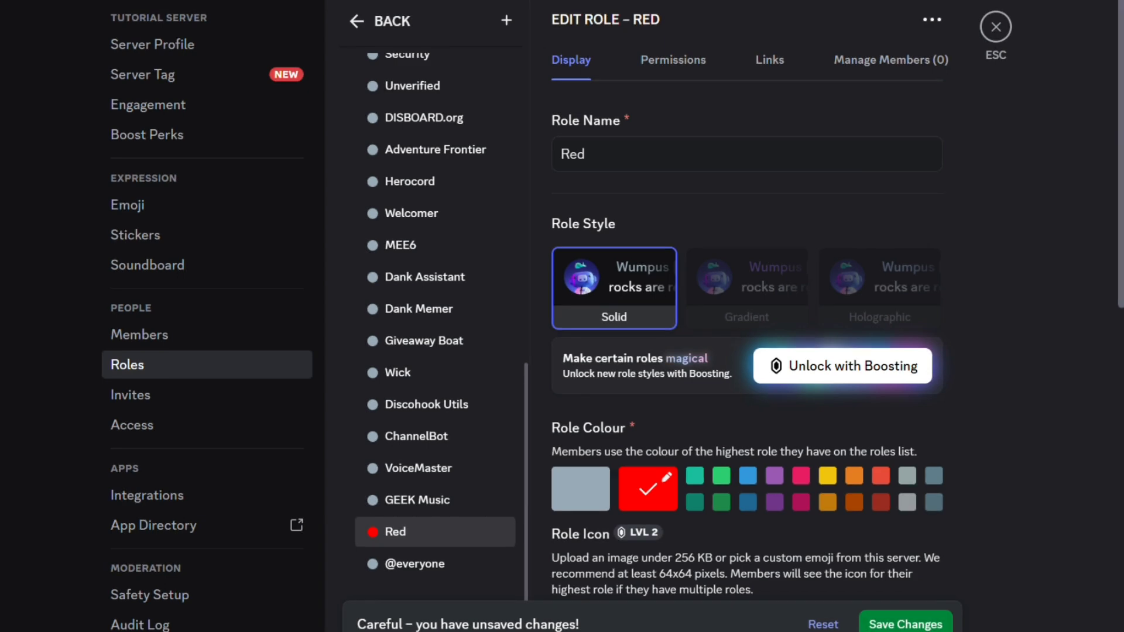
Add the roles Orange, Yellow, Green, Blue and Purple with matching colours, save them and leave the server settings
click(506, 22)
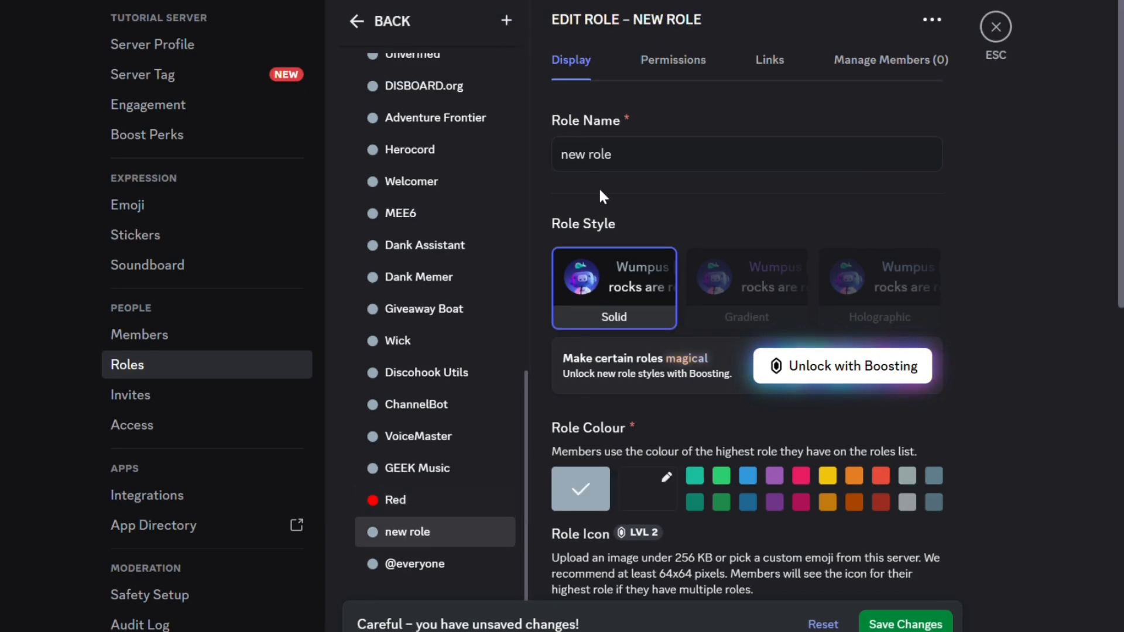
triple_click(611, 151)
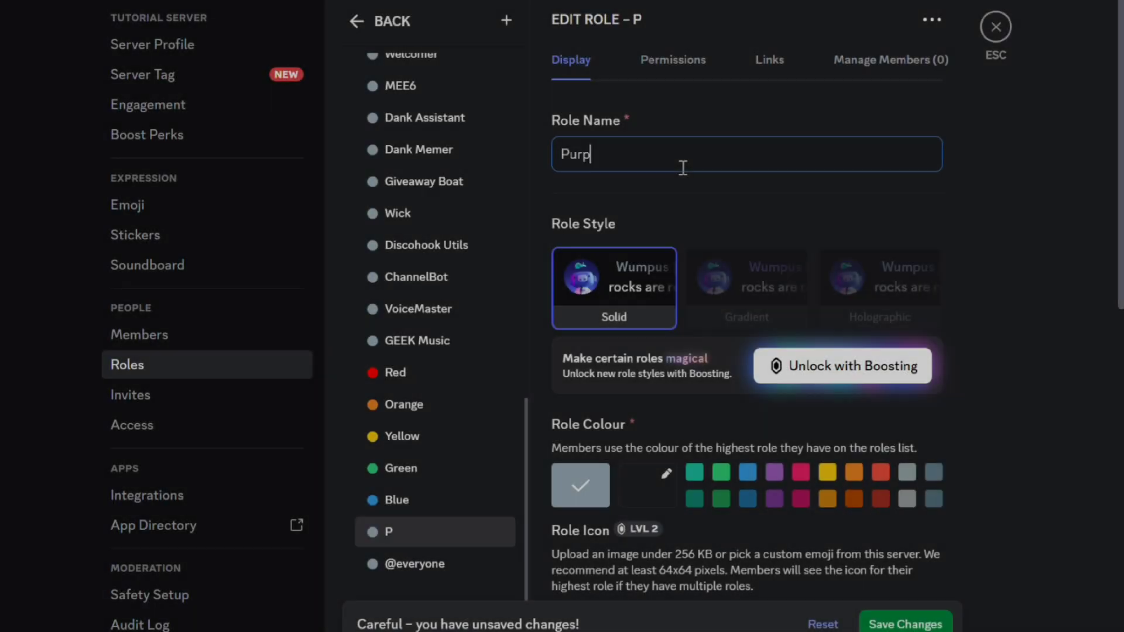
text(le)
click(774, 472)
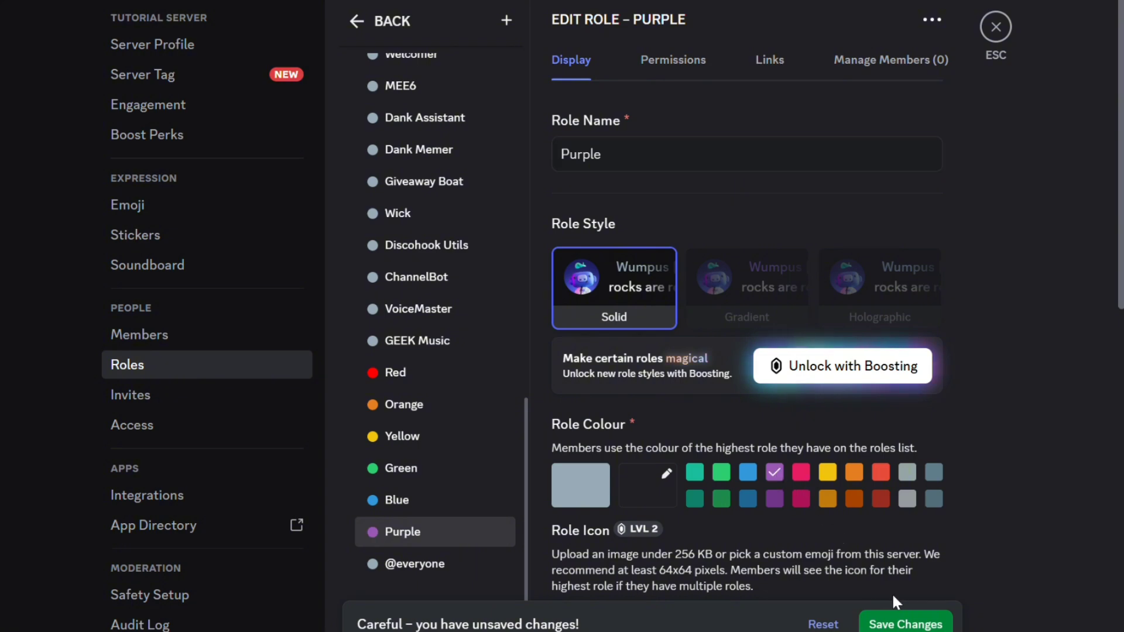
click(914, 626)
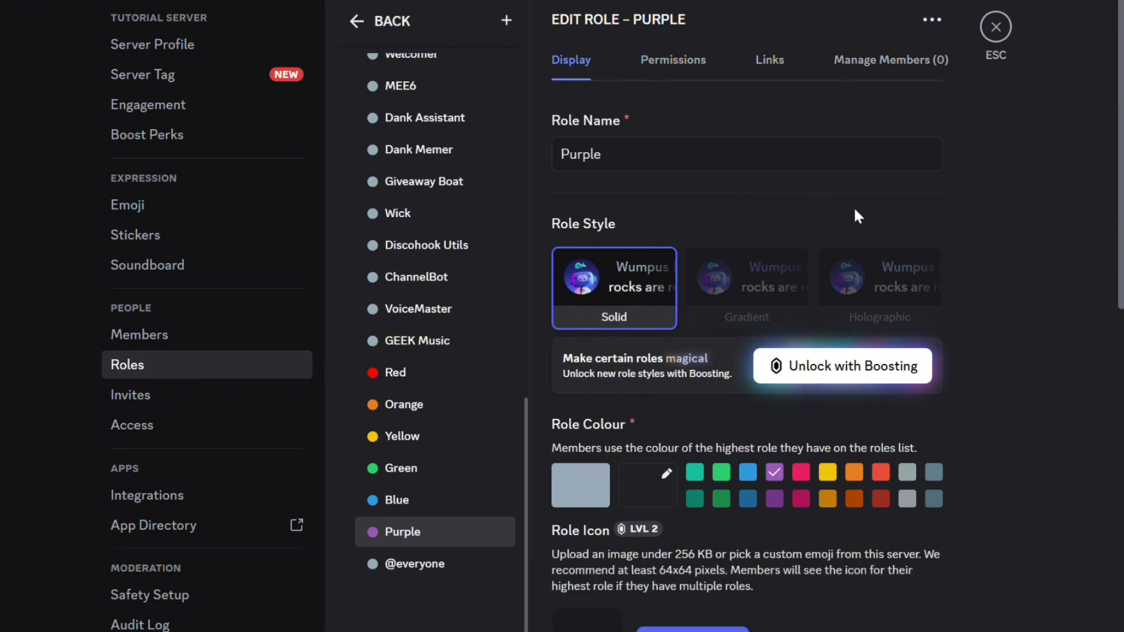
click(997, 38)
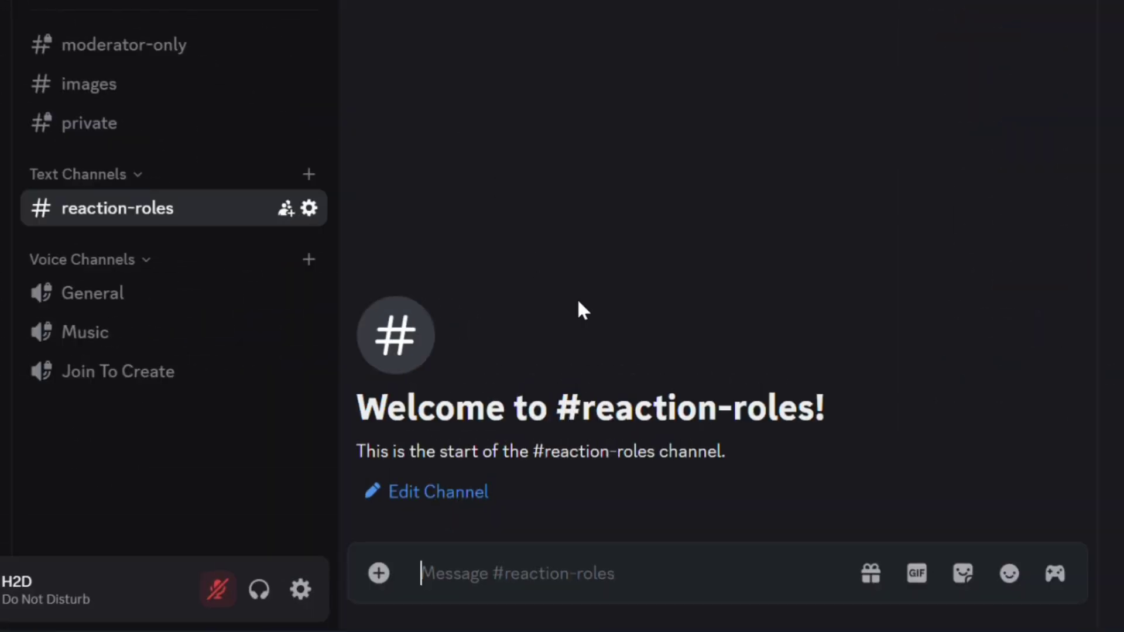
Start the Discohook Utils /webhook create command in the reaction-roles channel with H2D as the webhook name
text(/we)
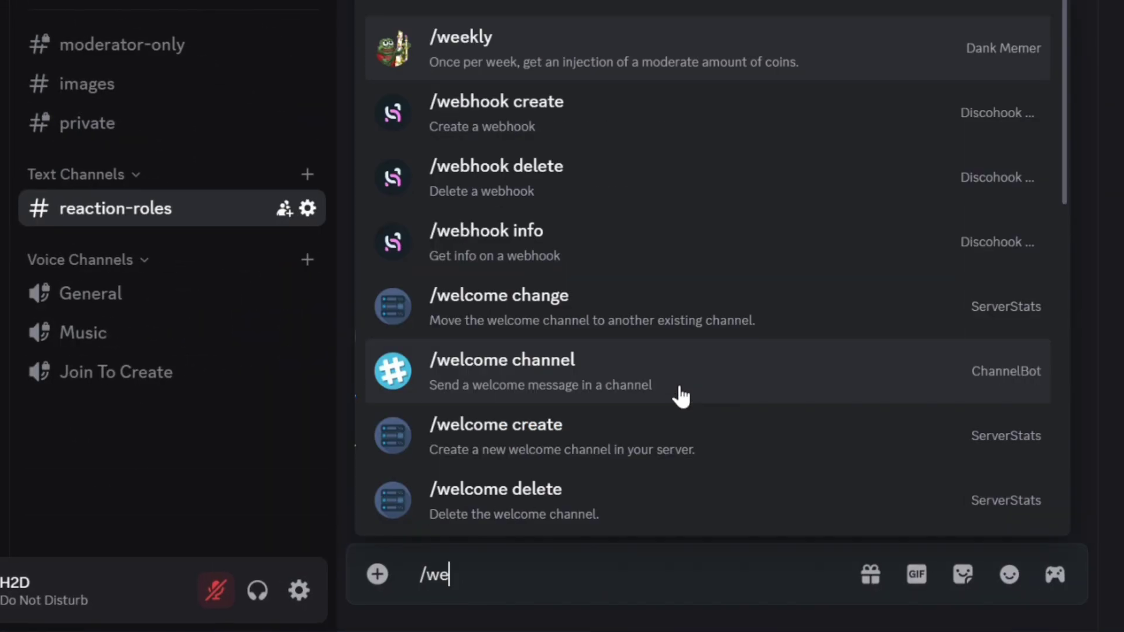
text(bhook cr)
key(Tab)
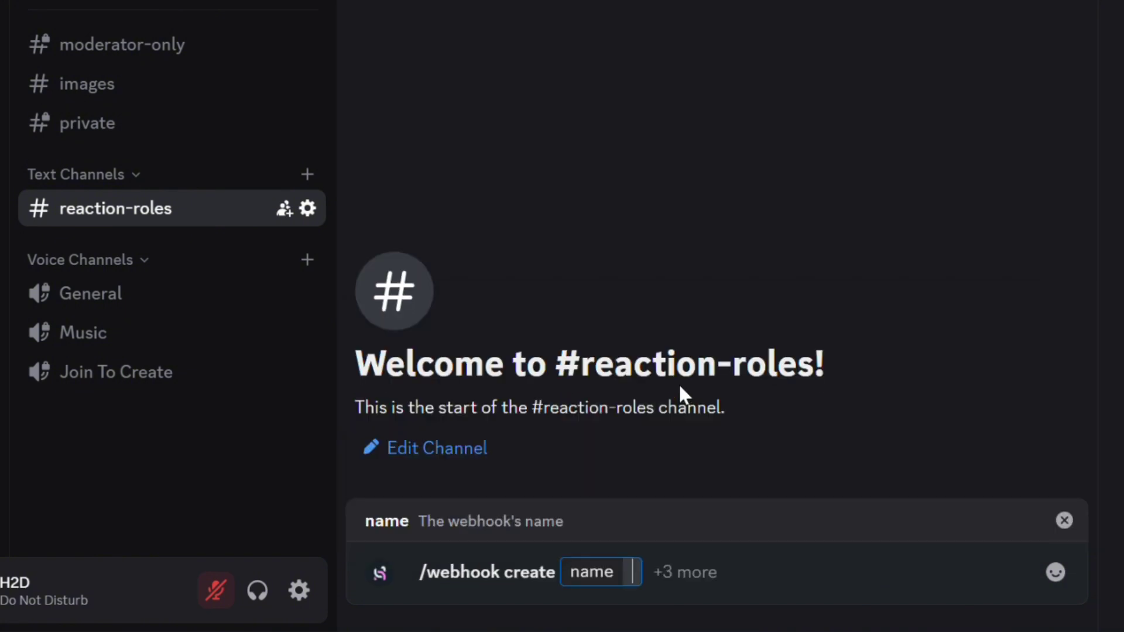
text(H2D)
Attach channels4_profile (1).jpg as the webhook's avatar, set its channel to reaction-roles and submit the command
click(691, 577)
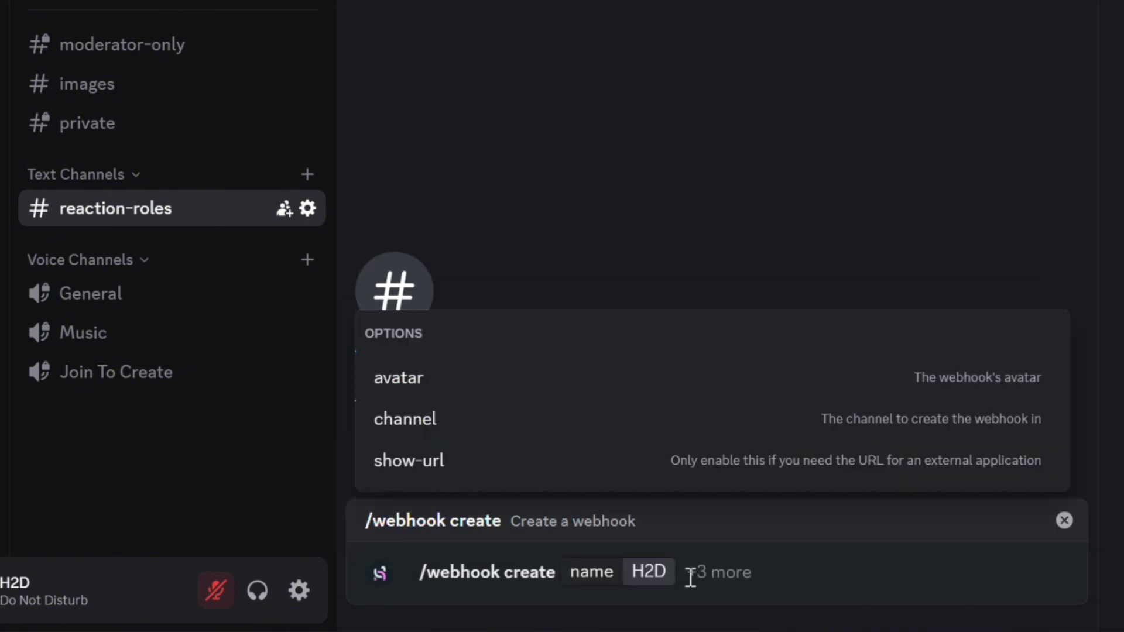
click(462, 381)
click(532, 399)
double_click(194, 52)
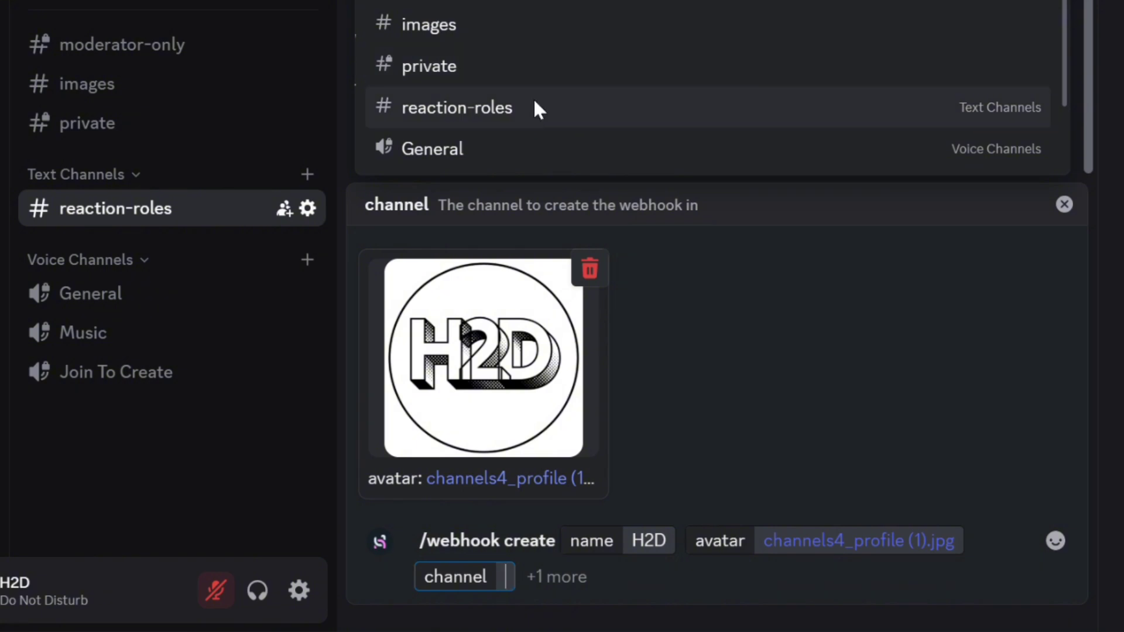
click(534, 105)
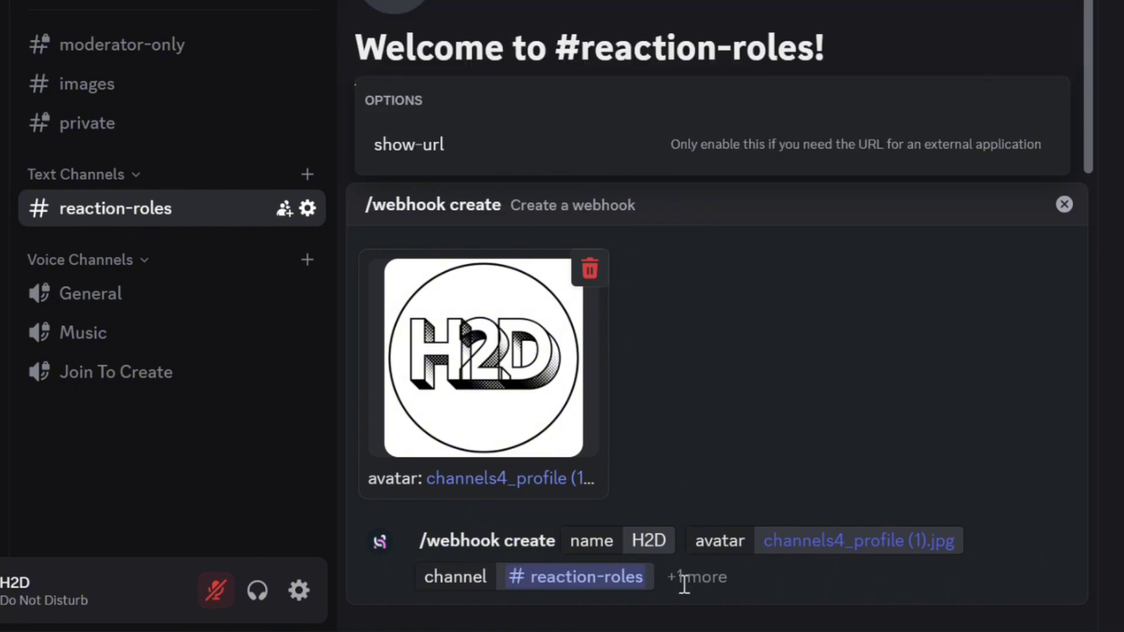
key(Return)
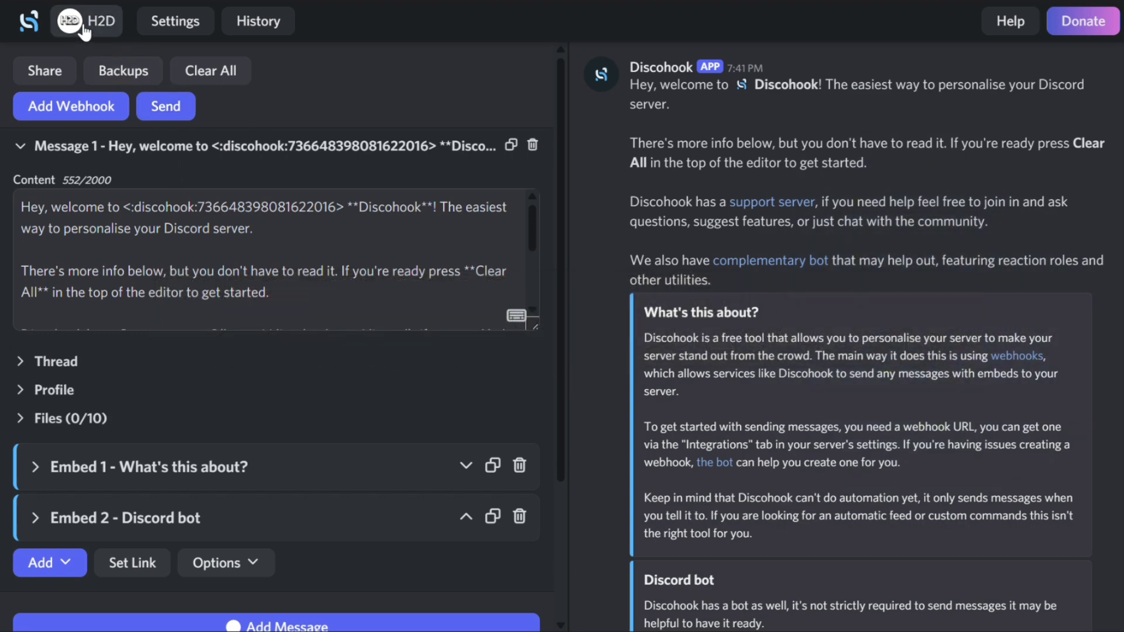
Switch to the Discohook web editor and clear all of the default message content
click(85, 23)
click(466, 108)
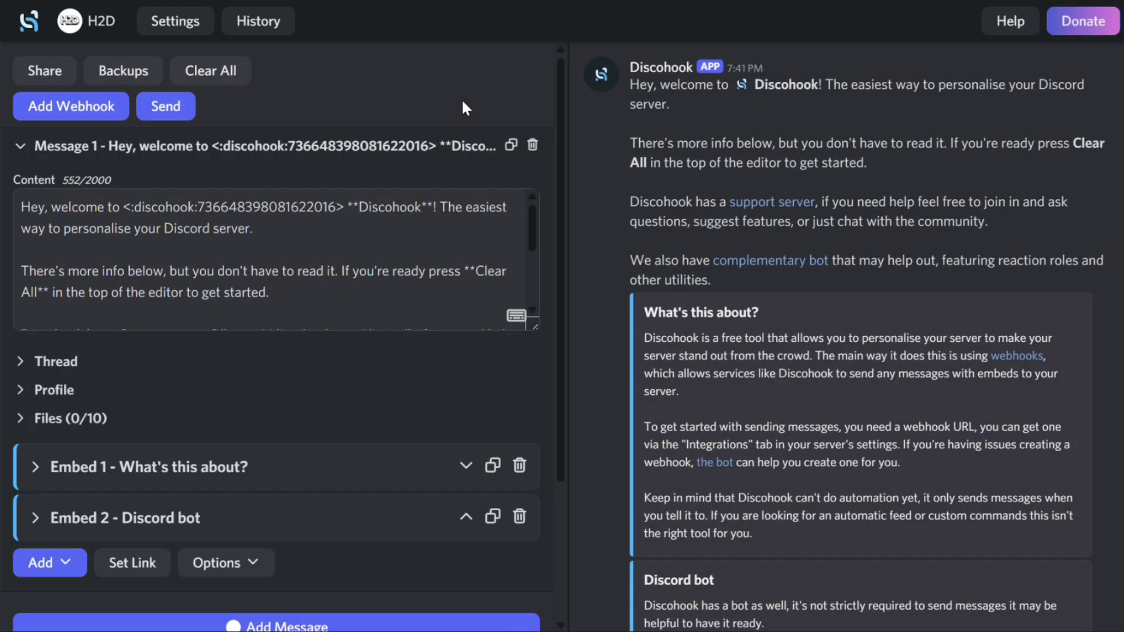
click(227, 80)
click(858, 368)
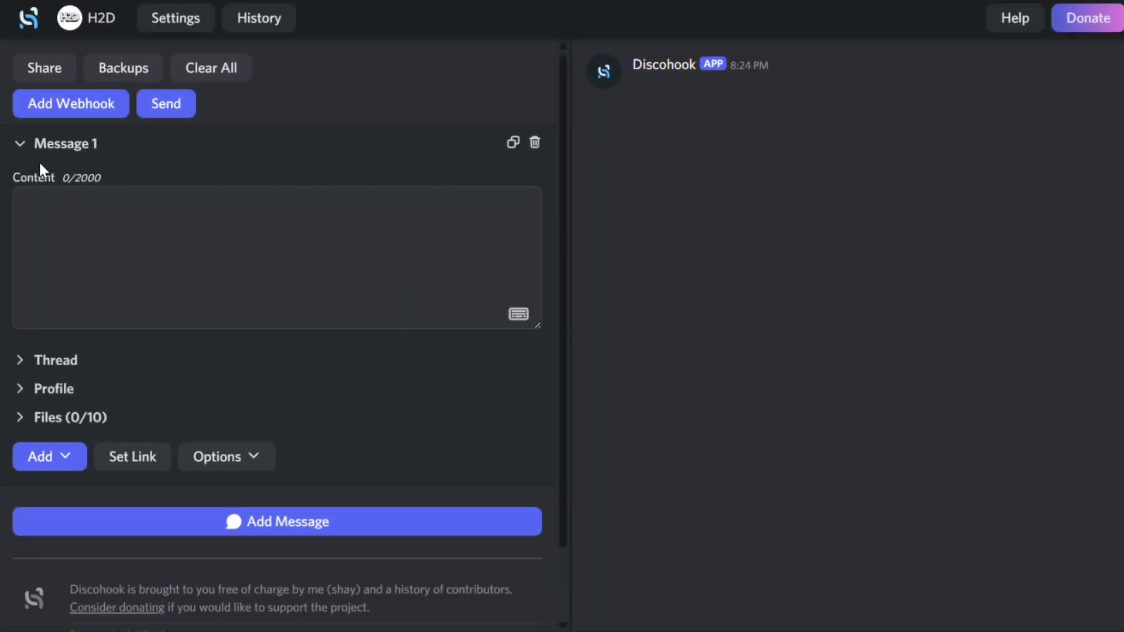
Add the Tutorial Server's existing H2D webhook from the reaction-roles channel to the editor
click(64, 111)
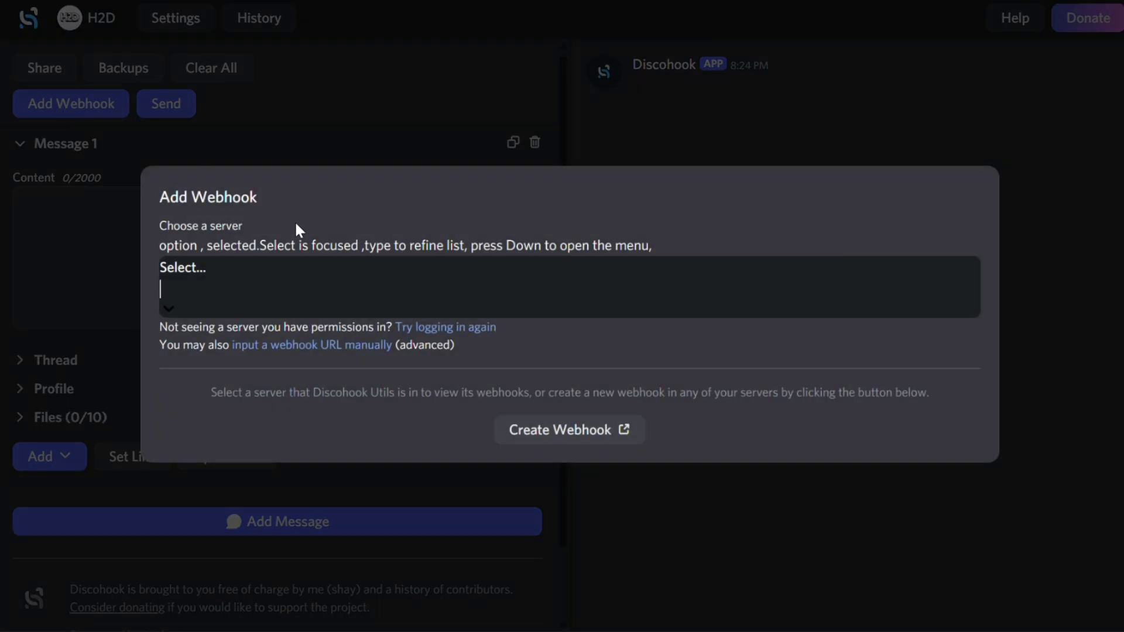
click(354, 304)
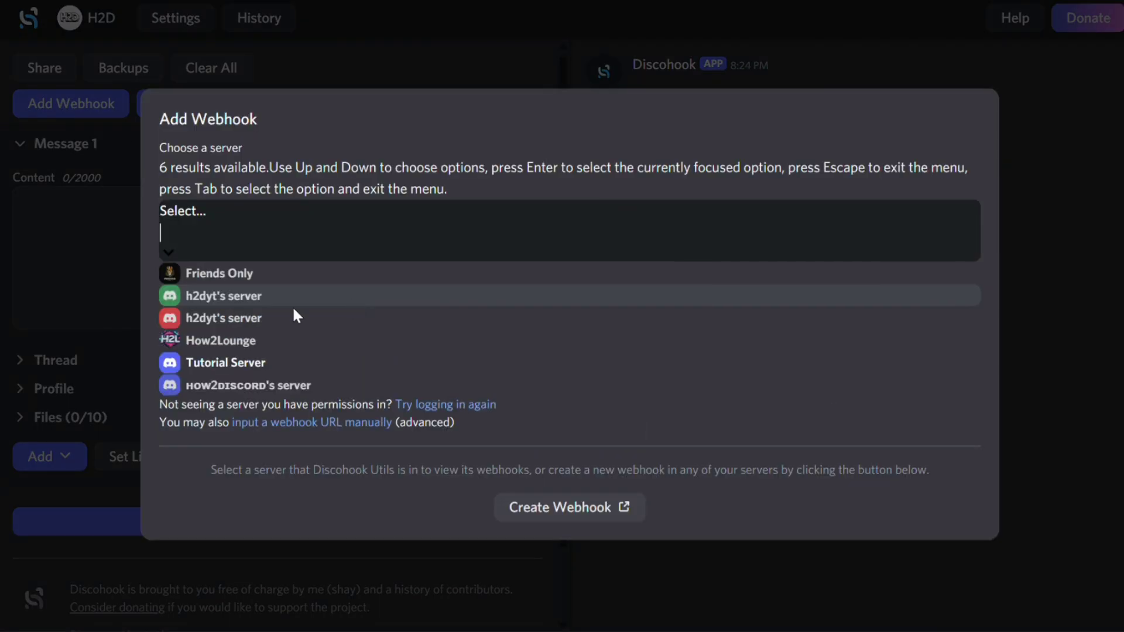
click(263, 358)
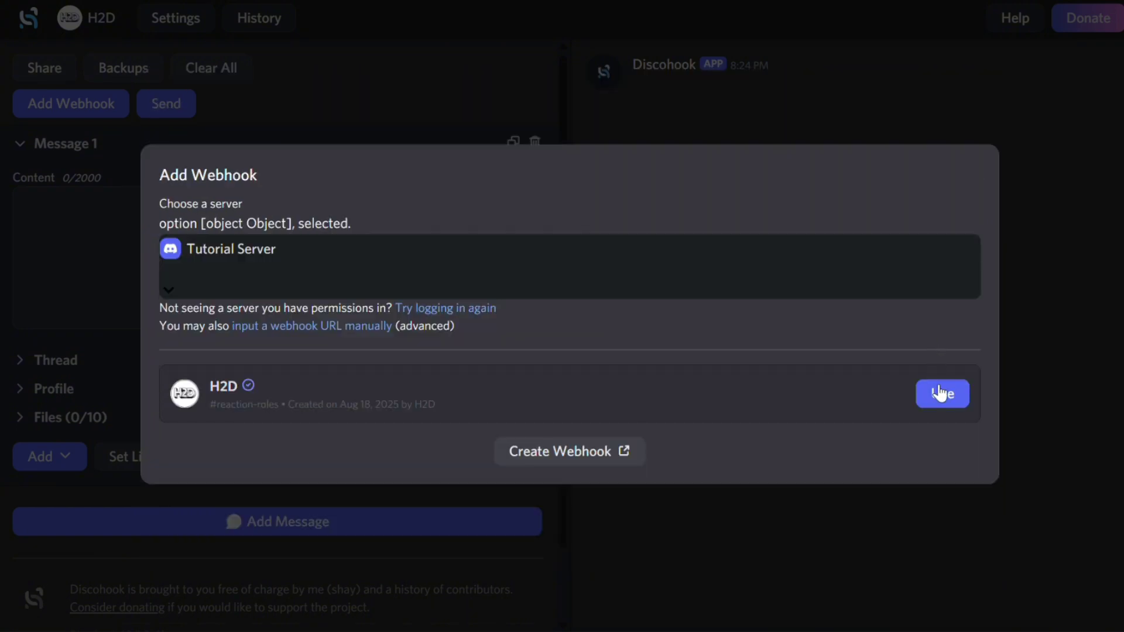
click(939, 391)
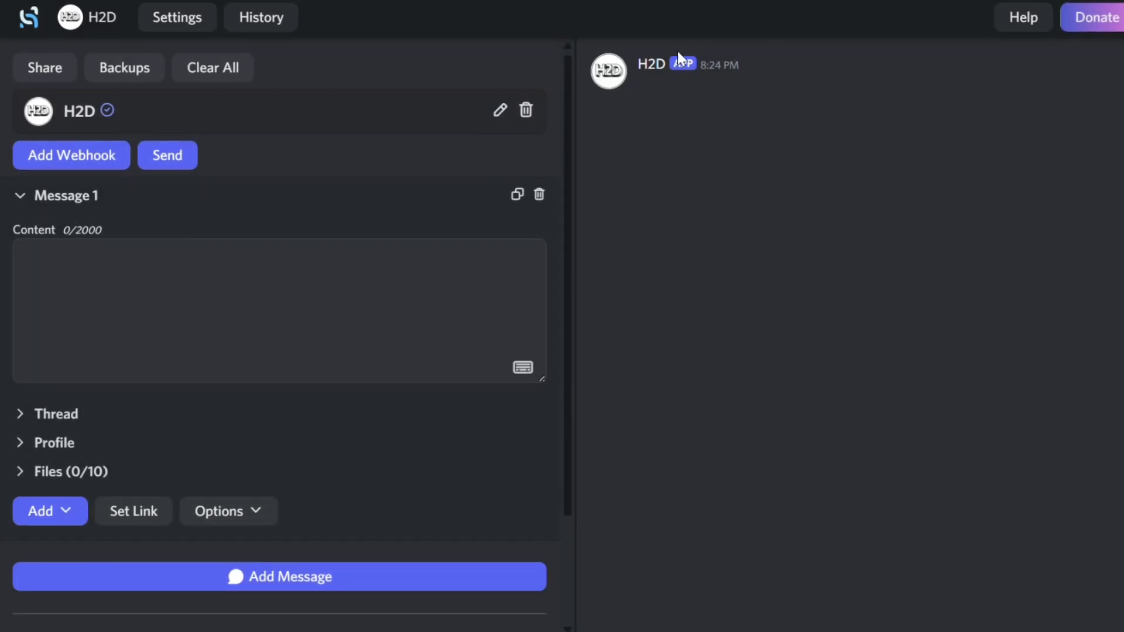
Delete the placeholder text from Message 1's content
mouse_move(110, 110)
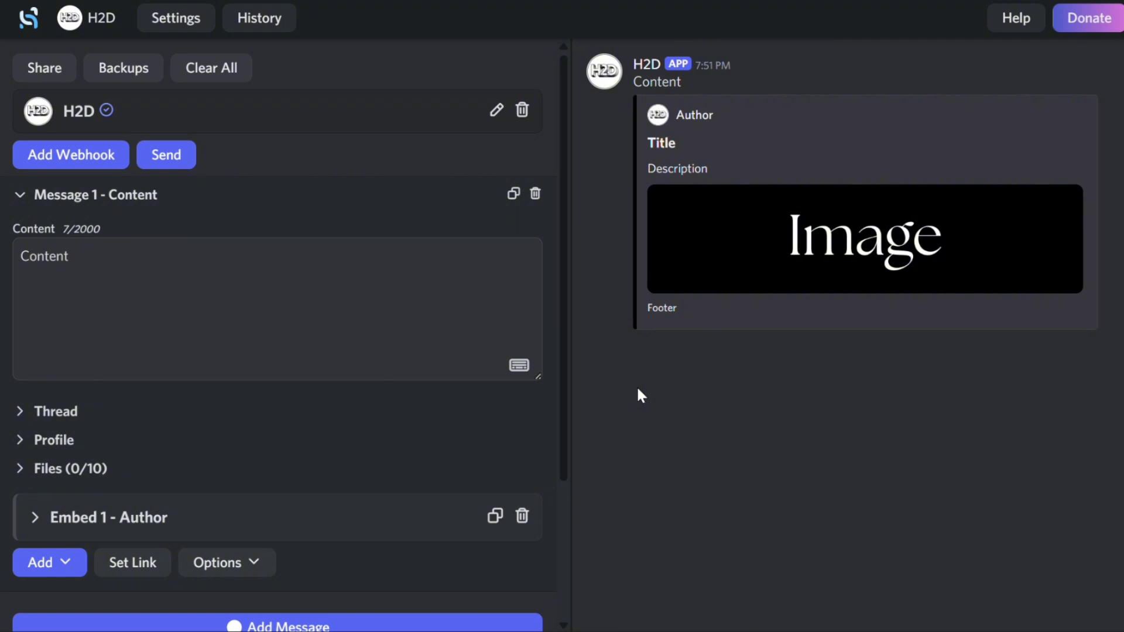
click(305, 253)
key(ctrl+a)
key(BackSpace)
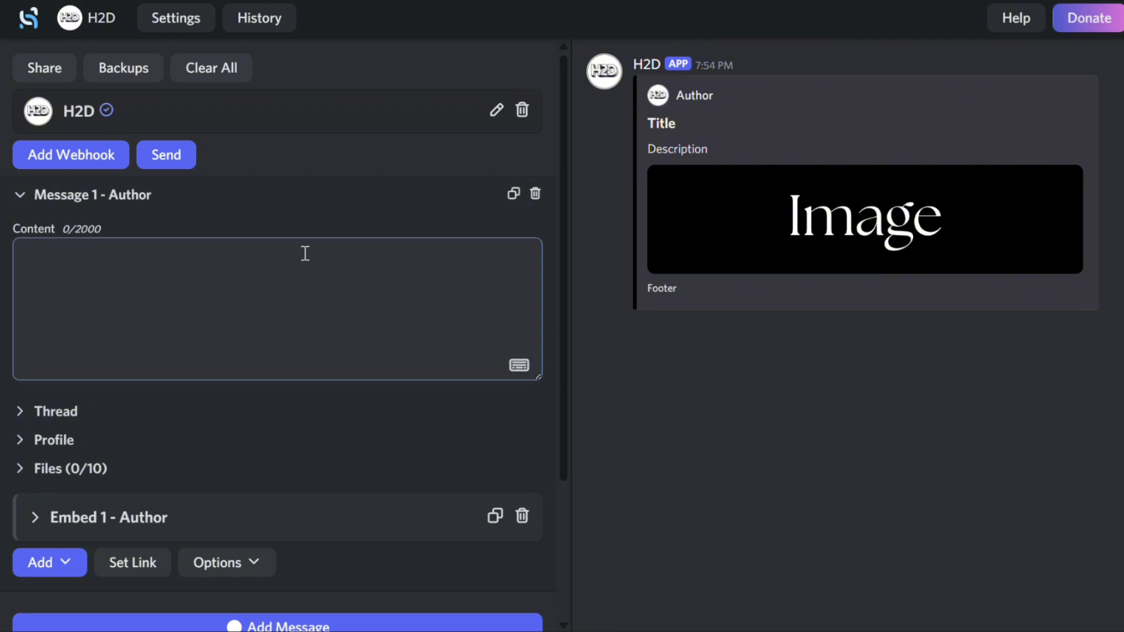
Expand Embed 1 and empty its author name and author icon URL
scroll(130, 421, down, 5)
click(138, 392)
click(133, 332)
key(ctrl+a)
key(BackSpace)
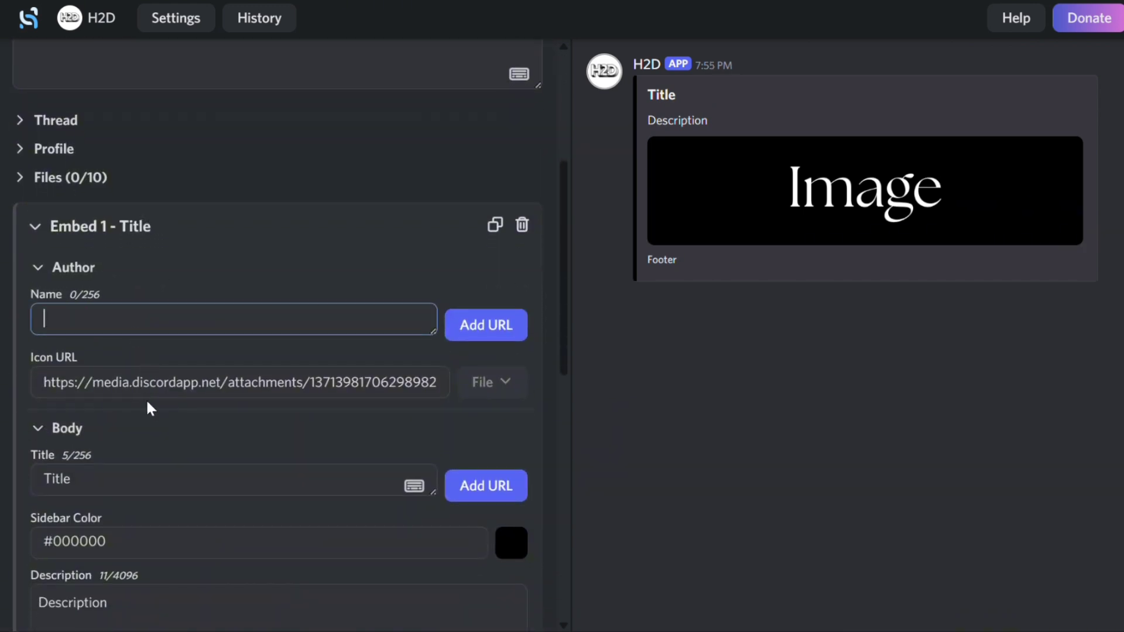
click(170, 383)
key(ctrl+a)
key(BackSpace)
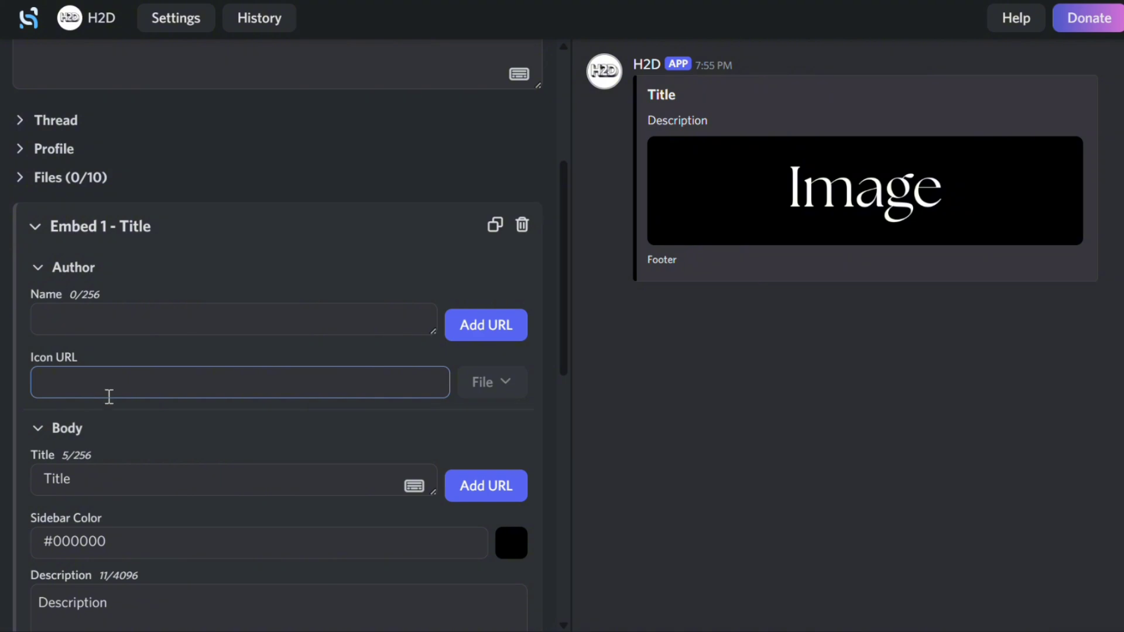
Replace the embed's placeholder title with "Reaction Roles"
click(135, 482)
scroll(137, 482, down, 2)
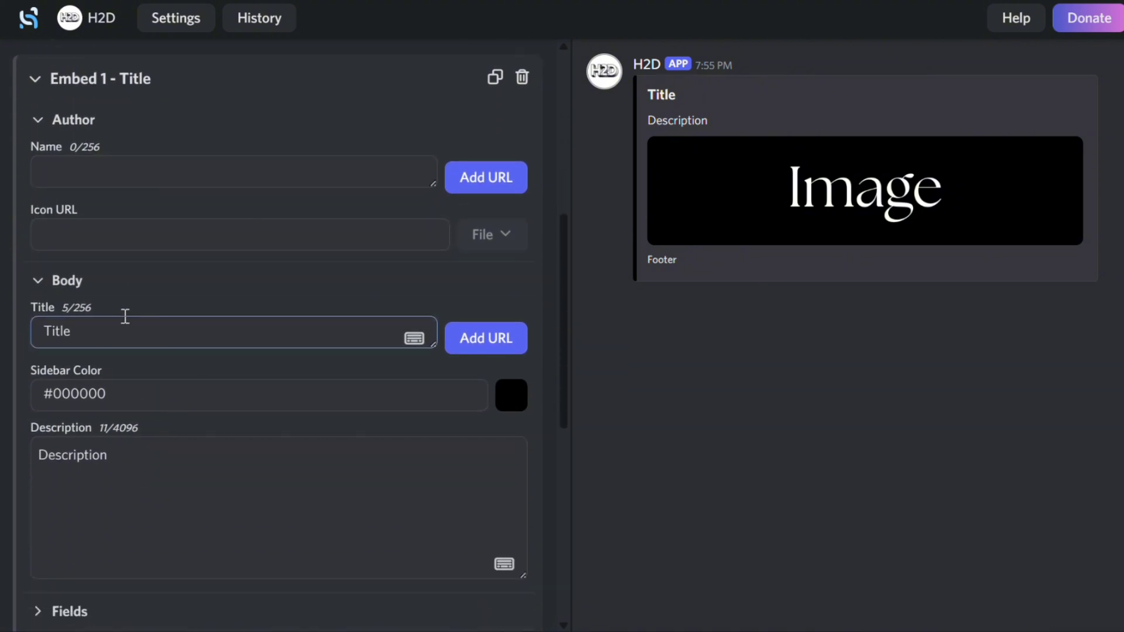
scroll(128, 316, down, 1)
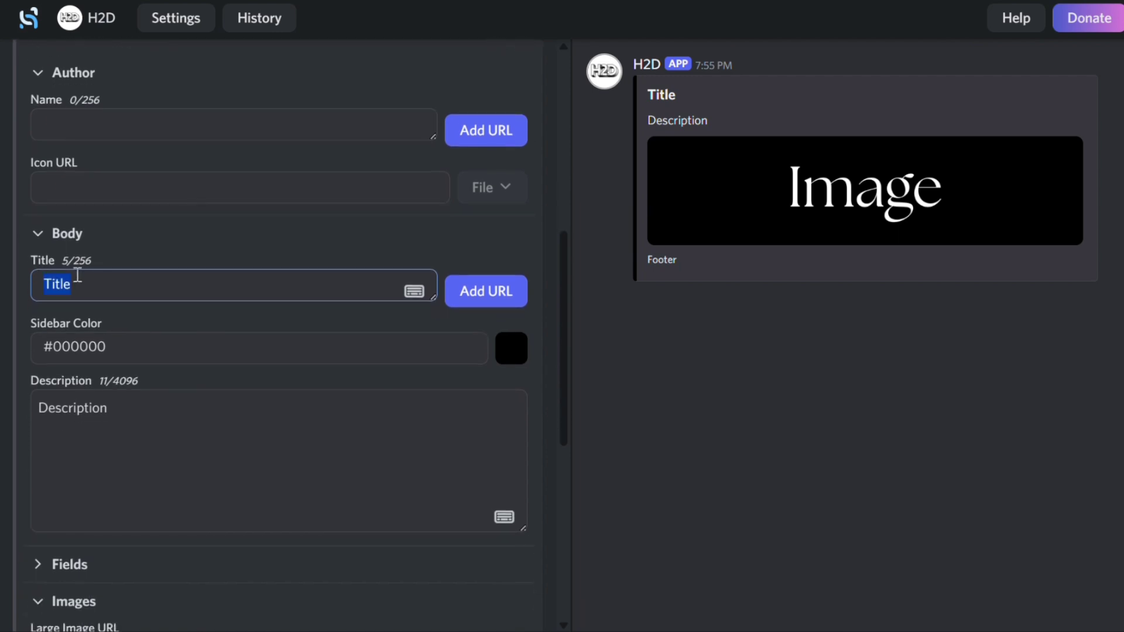
text(Reaction Roles)
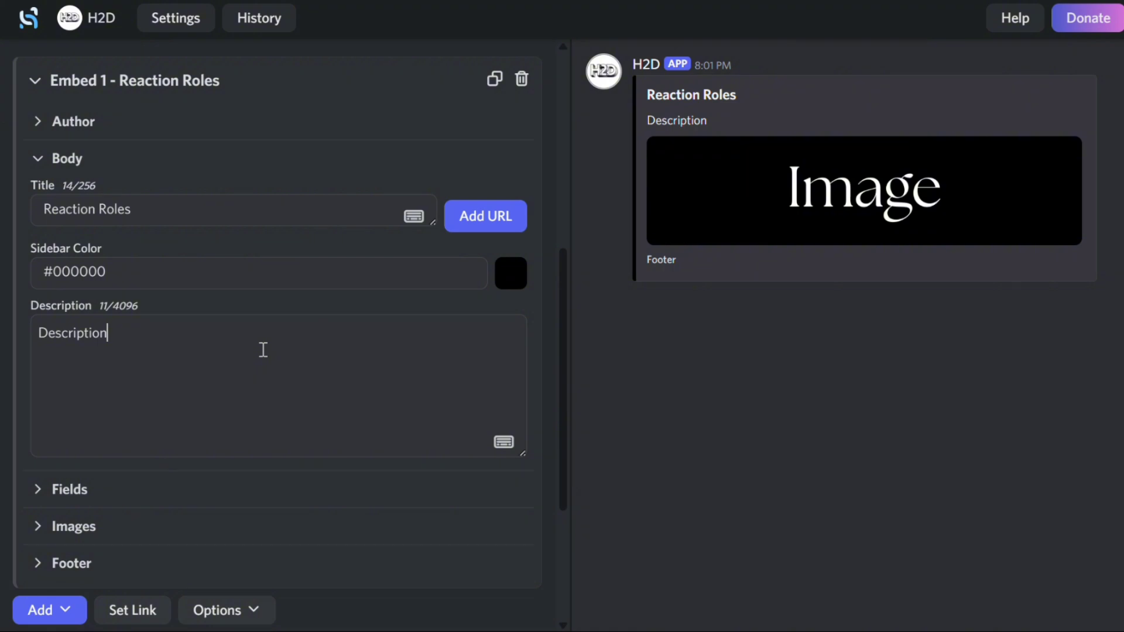
Replace the embed's placeholder description with "Select one of the roles of your choosing"
key(ctrl+a)
key(BackSpace)
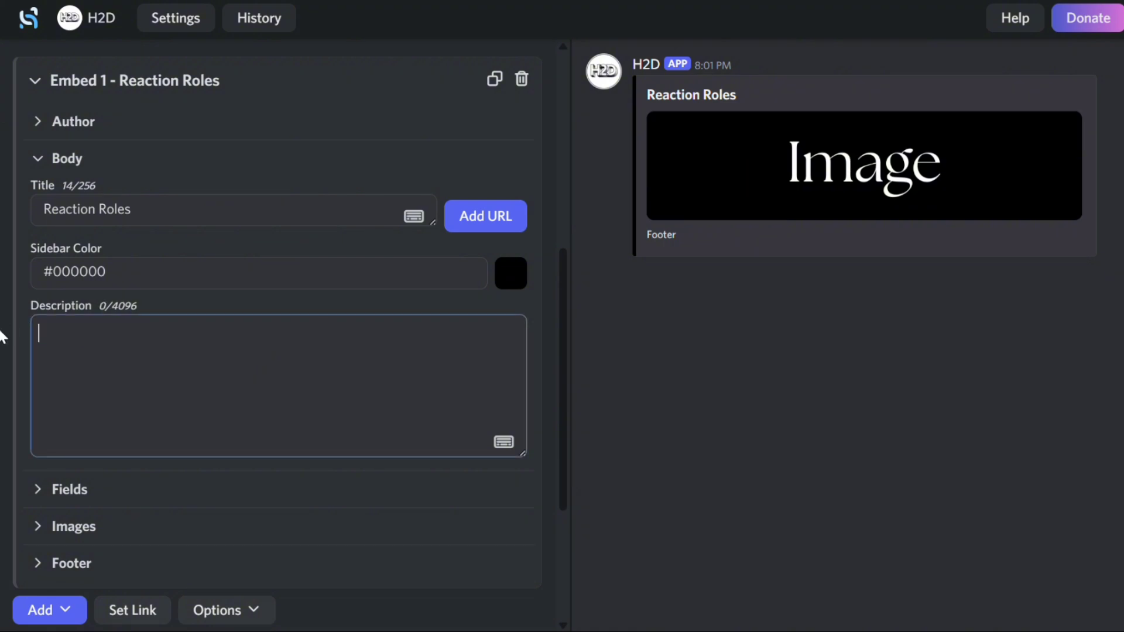
text(Select one of the roles of your choosing.)
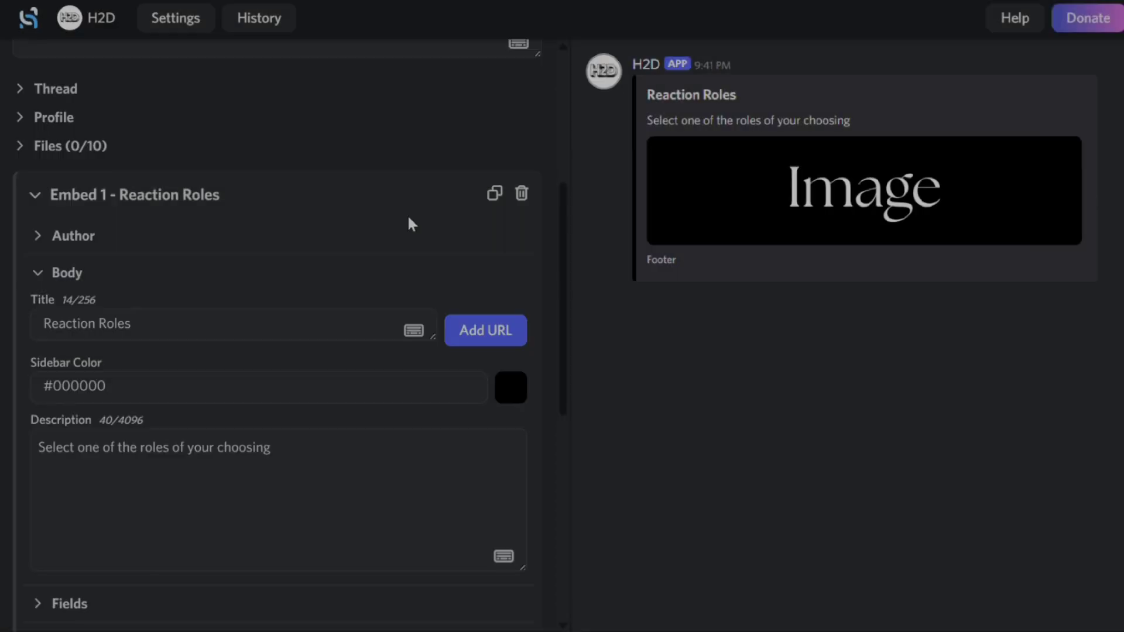
Set the embed's sidebar color to the yellow #fddd6f
scroll(409, 220, down, 2)
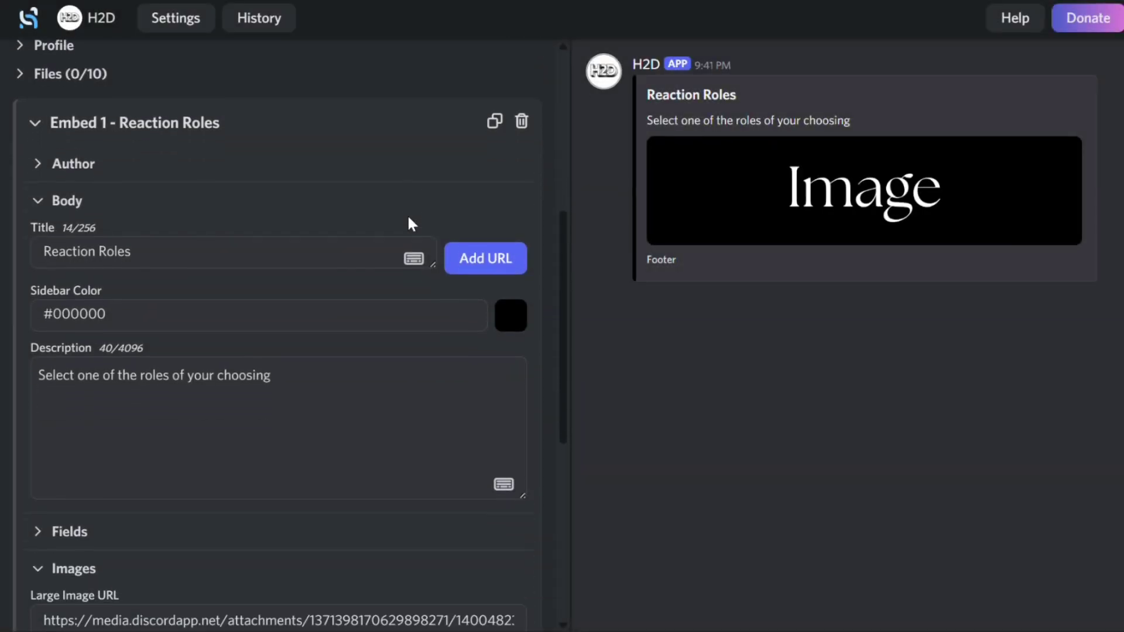
click(510, 301)
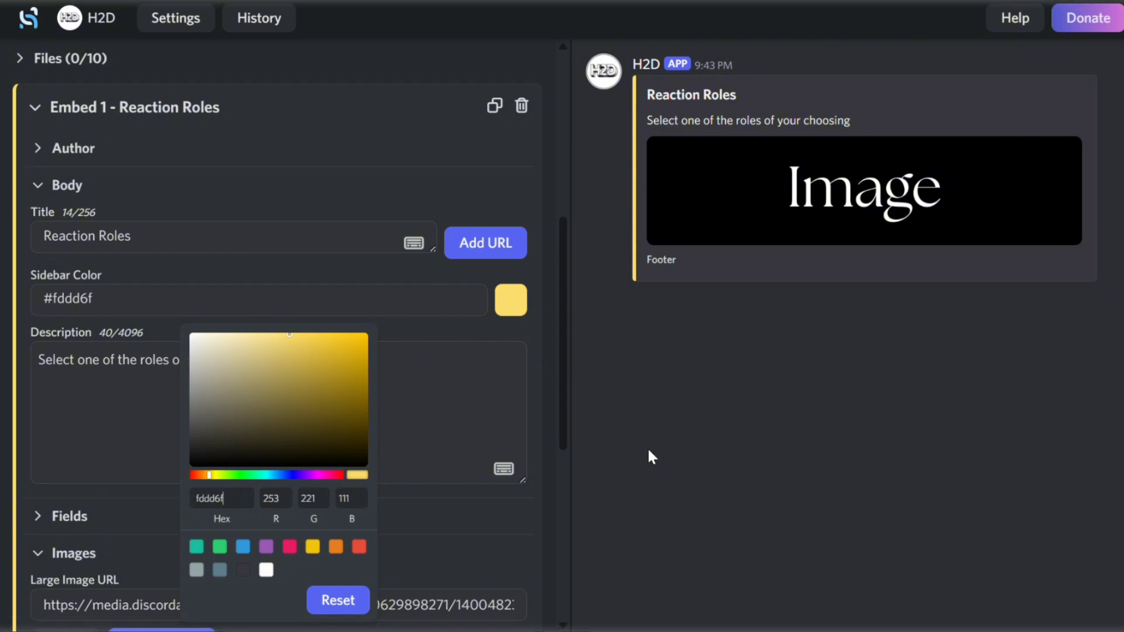
click(649, 450)
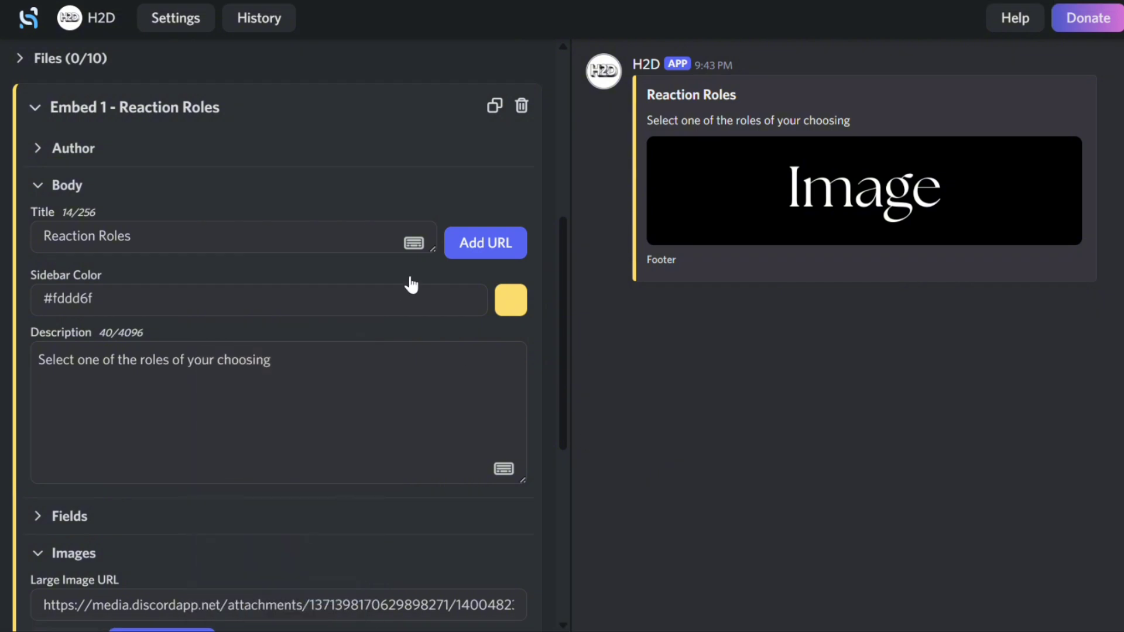
Switch to Discord and copy the link of the rainbow ROLES banner in the images channel
scroll(411, 285, down, 4)
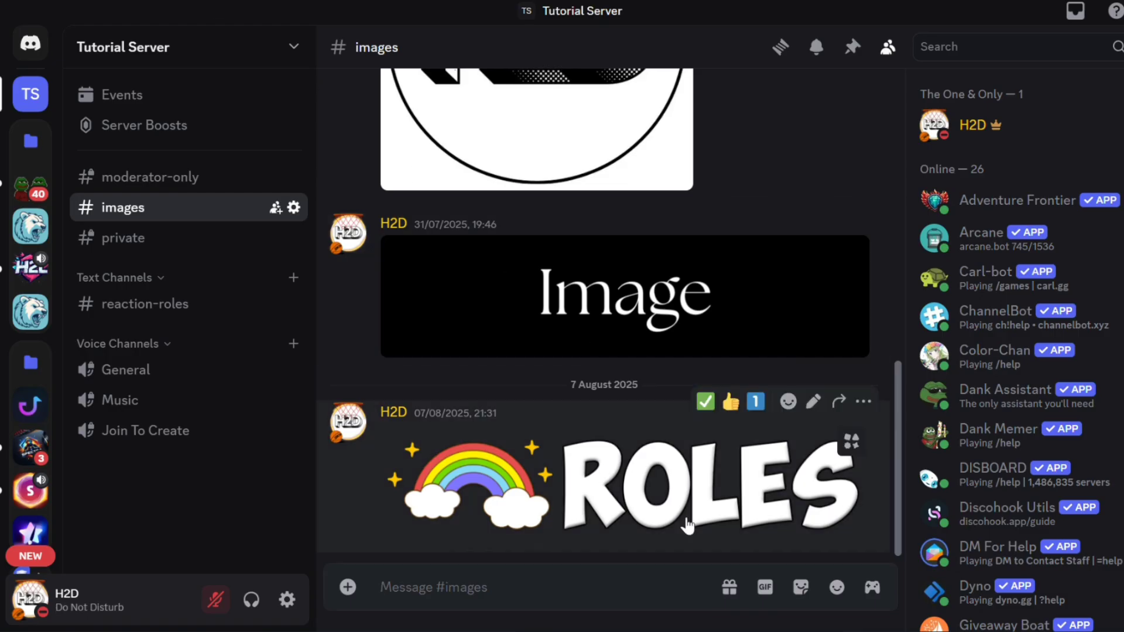
click(683, 534)
right_click(574, 387)
click(703, 211)
key(Escape)
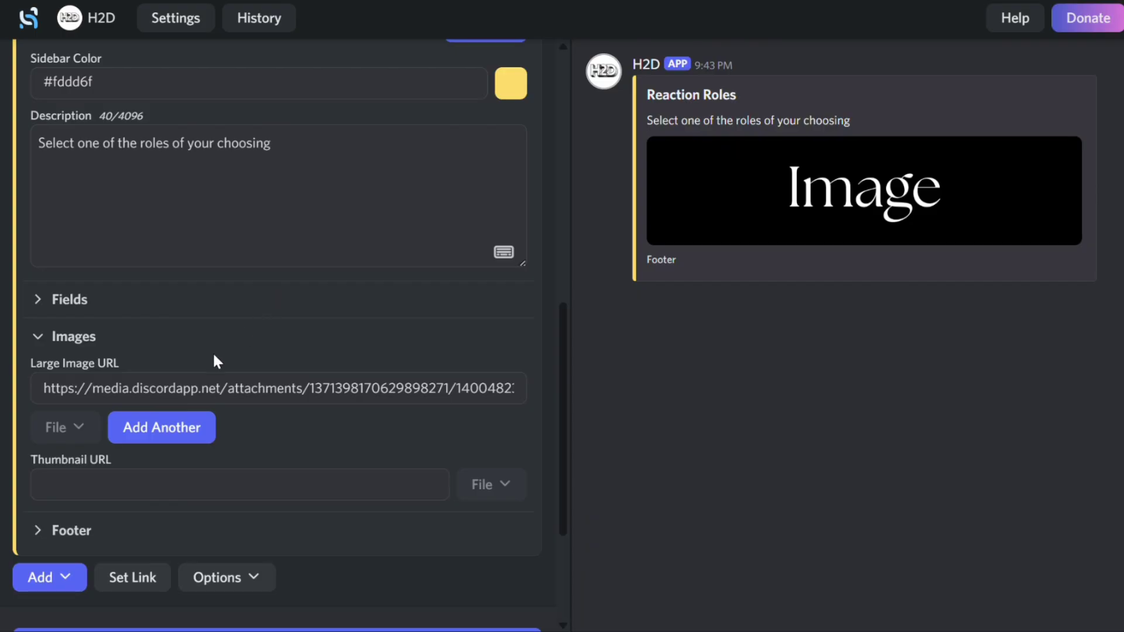
Back in Discohook, replace the embed's large image URL with the copied ROLES banner link
click(166, 402)
key(ctrl+a)
key(BackSpace)
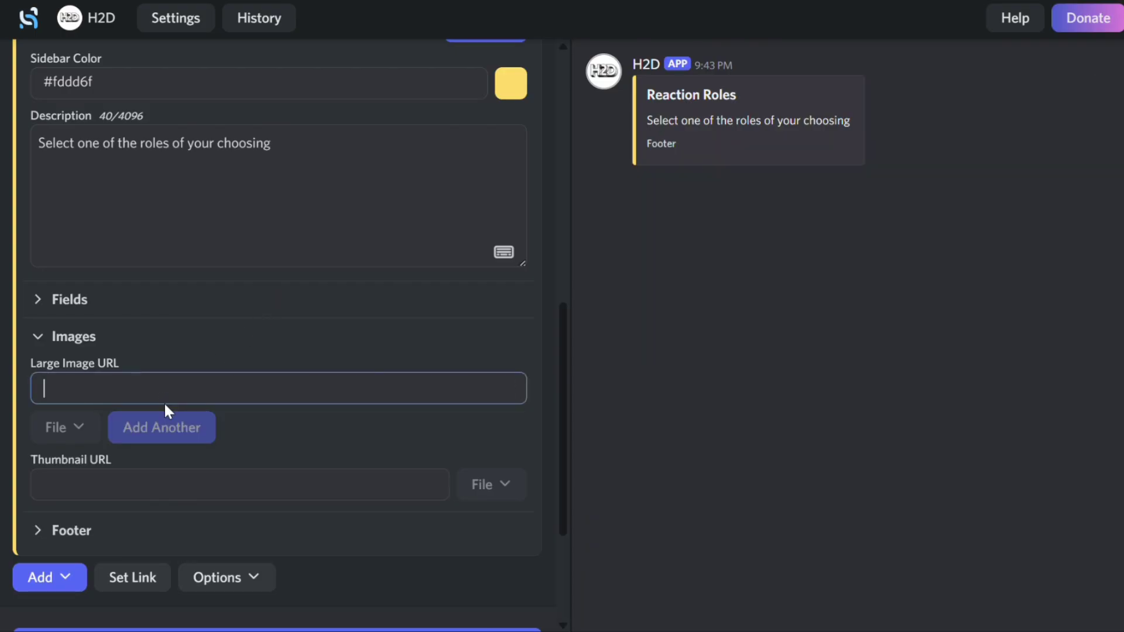
key(ctrl+v)
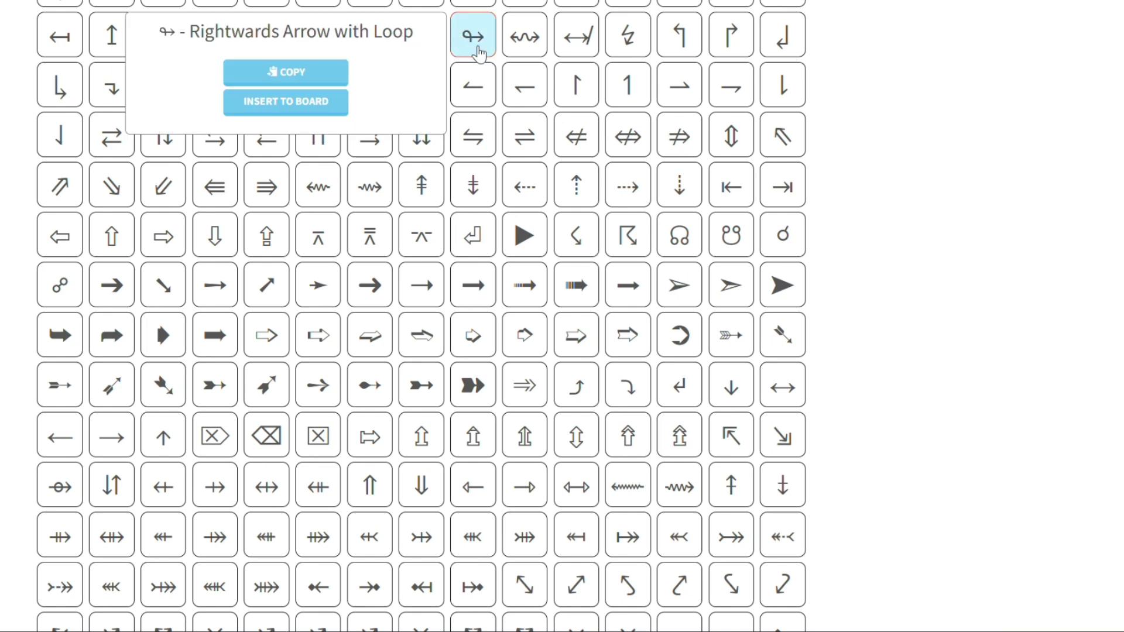
Copy harpoon arrow symbols from the symbol website and frame the embed title as "⇀ Reaction Roles ↽"
click(683, 94)
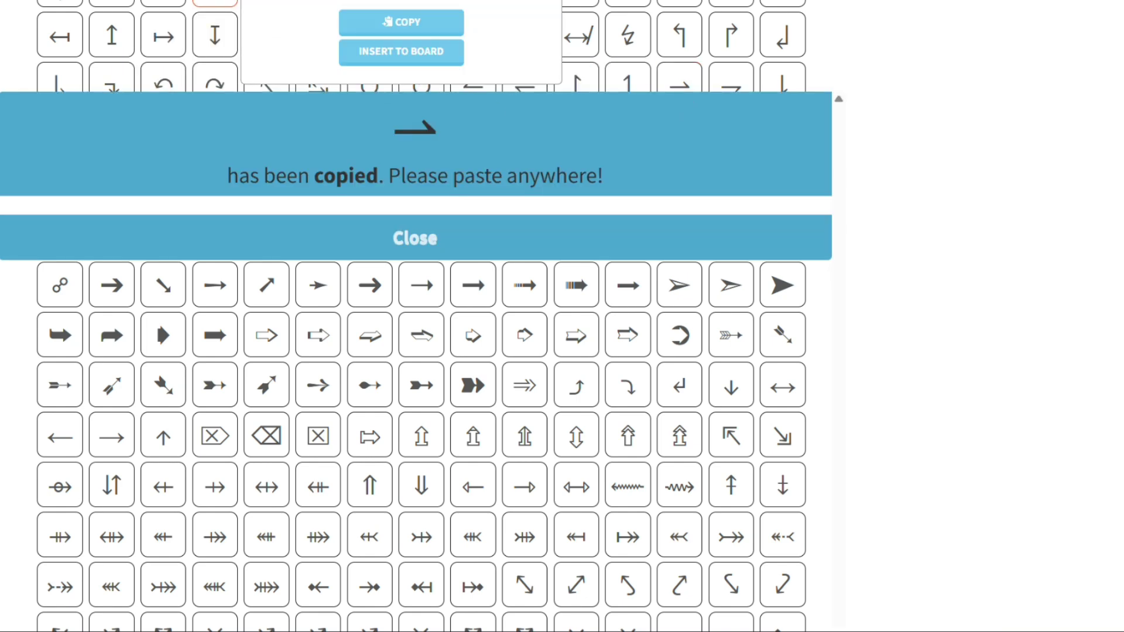
click(368, 240)
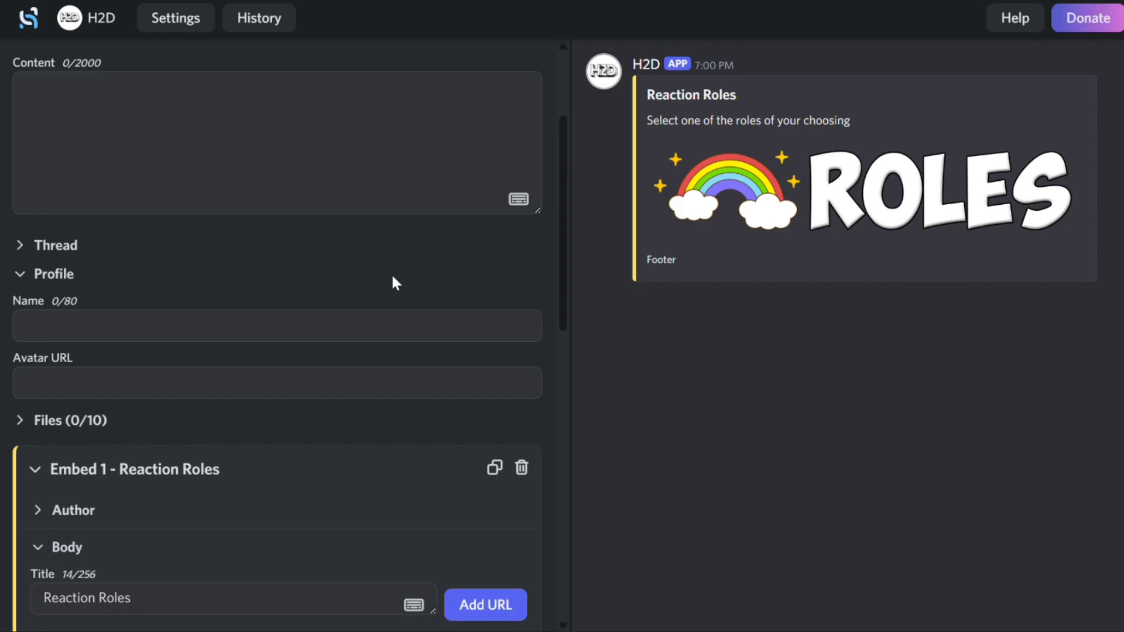
scroll(191, 492, down, 5)
click(48, 277)
key(ctrl+v)
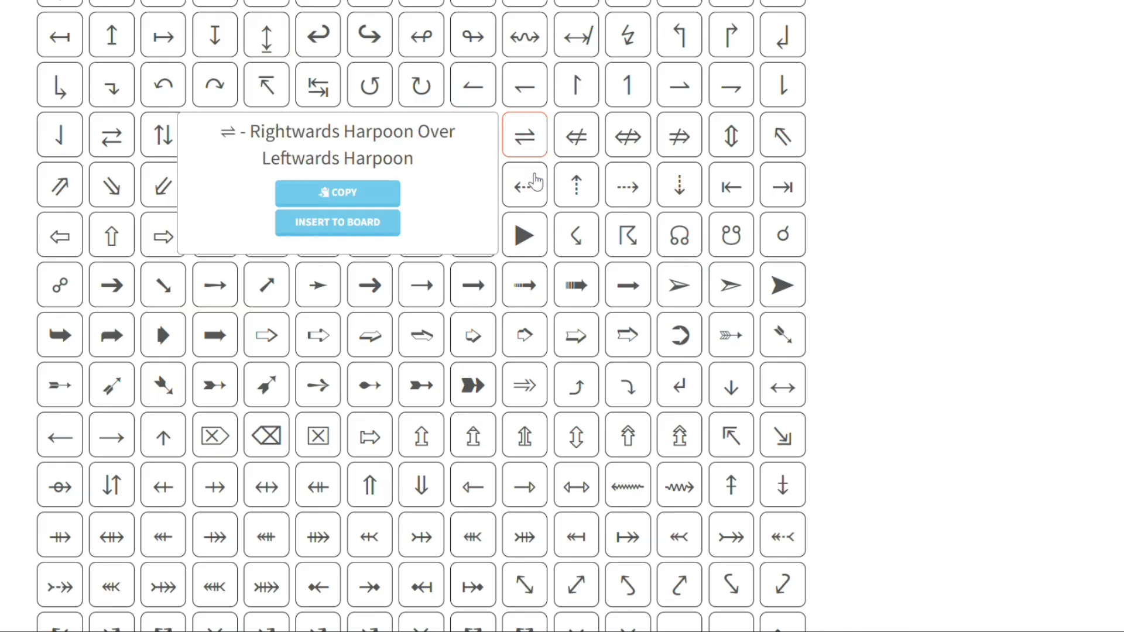
Copy the ➤ arrowhead from the symbol website and insert it before the embed's description text
scroll(627, 330, up, 1)
click(627, 330)
click(818, 275)
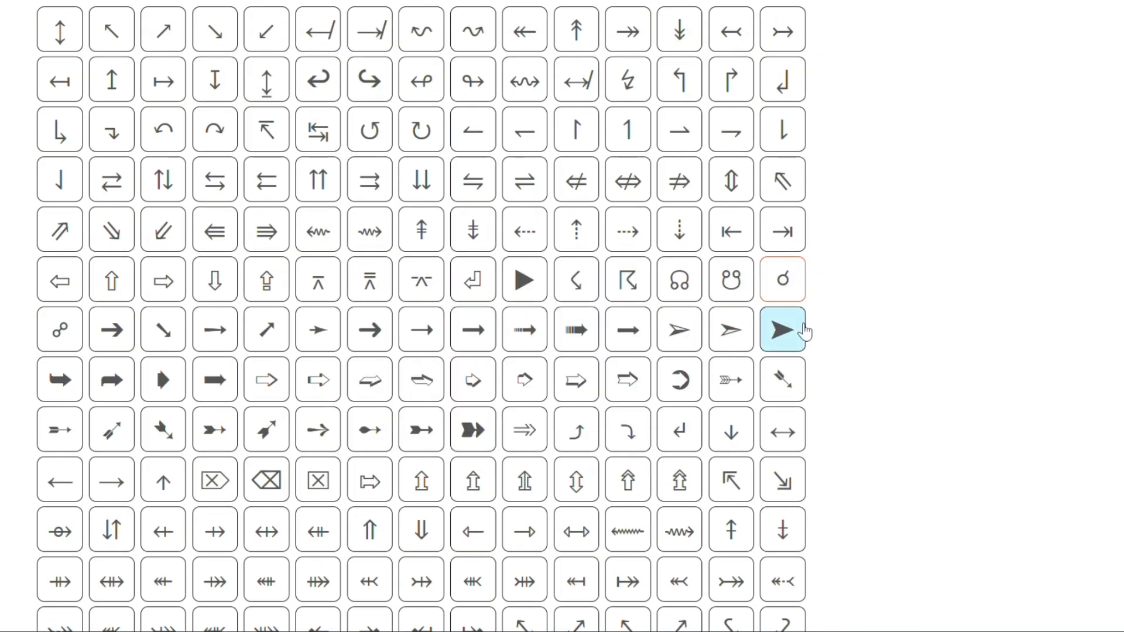
click(802, 329)
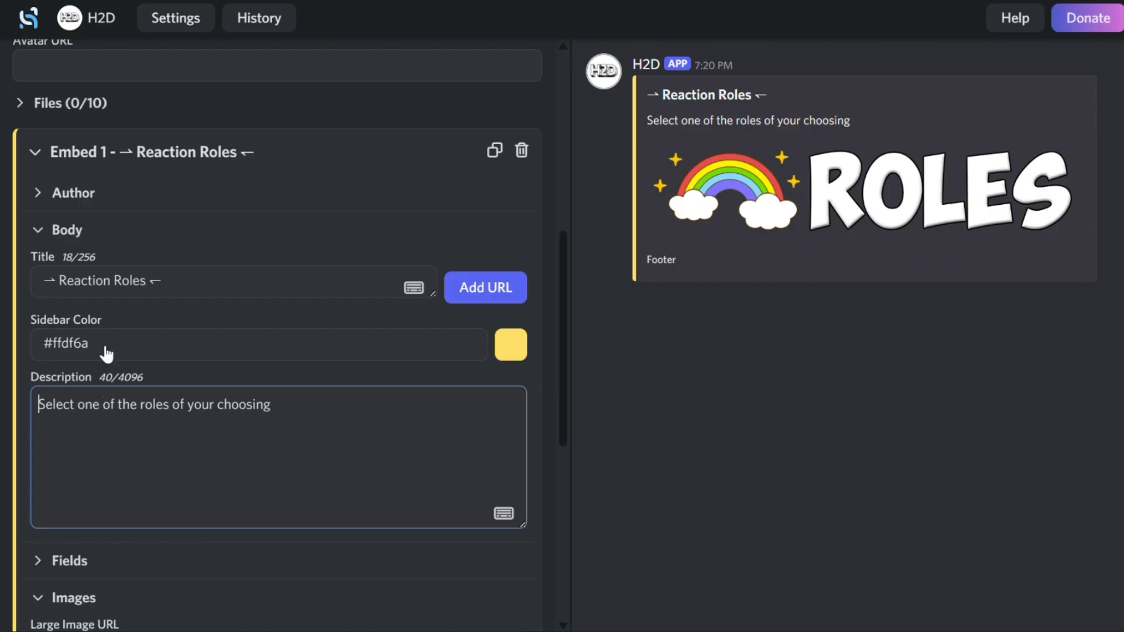
click(35, 404)
key(ctrl+v)
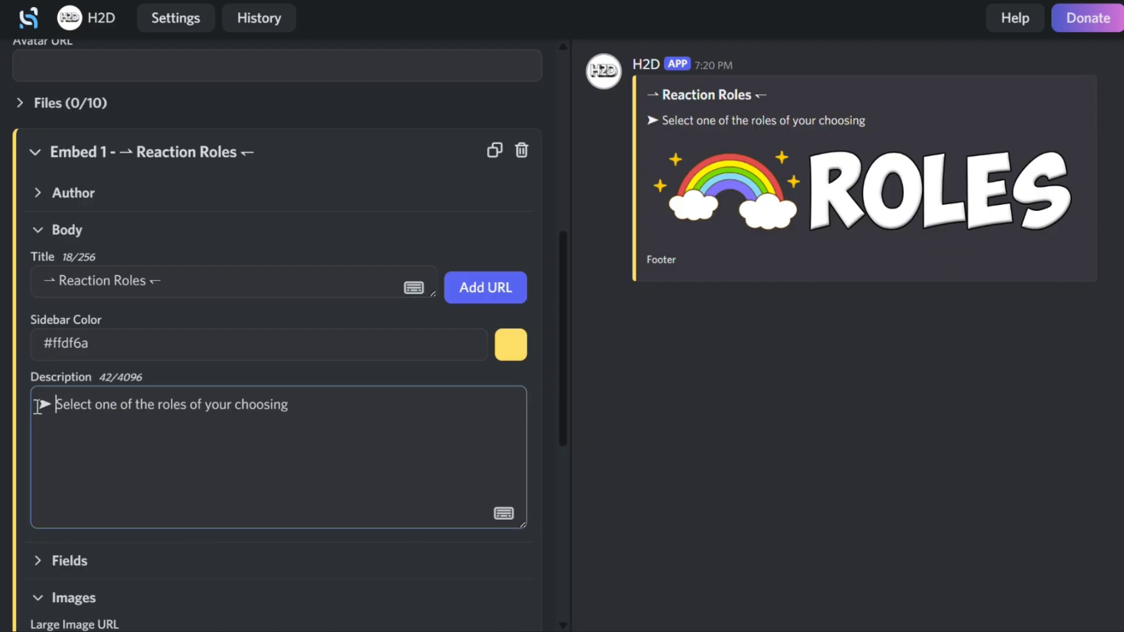
click(588, 433)
Delete the placeholder text from the embed's footer
scroll(553, 457, down, 6)
click(201, 415)
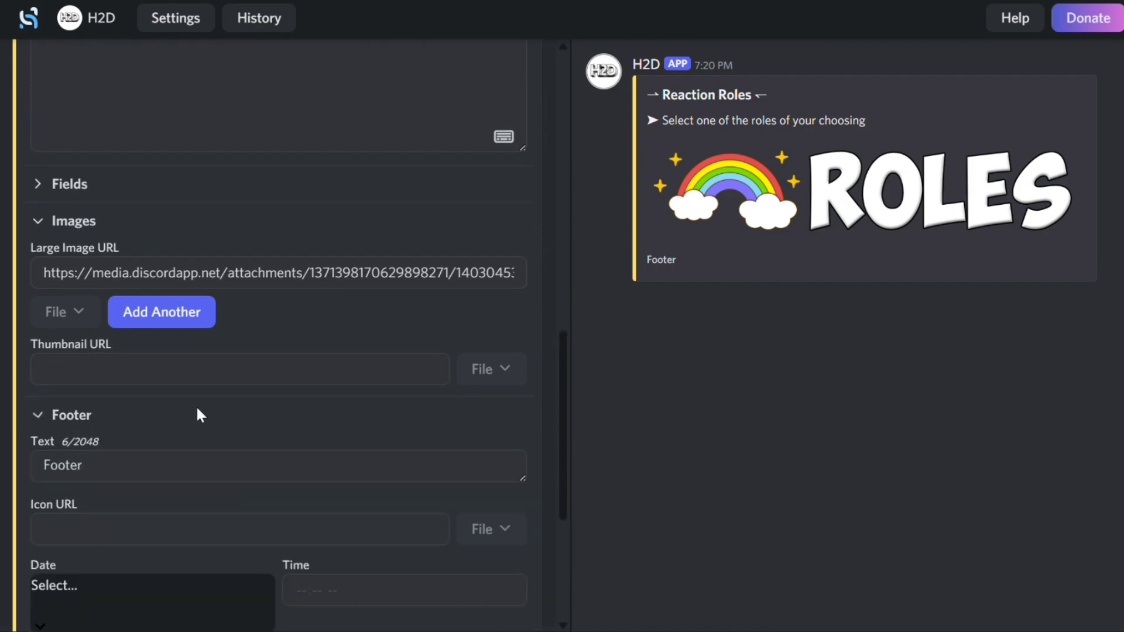
double_click(97, 467)
key(BackSpace)
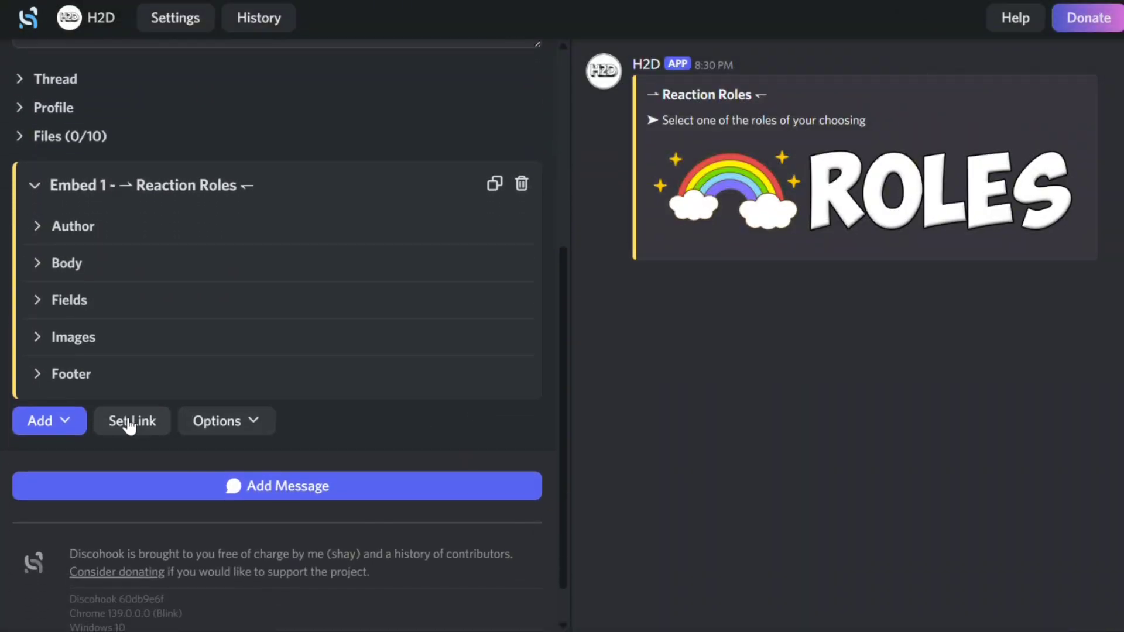
Add a component row below Embed 1 and place a Button in it
click(71, 422)
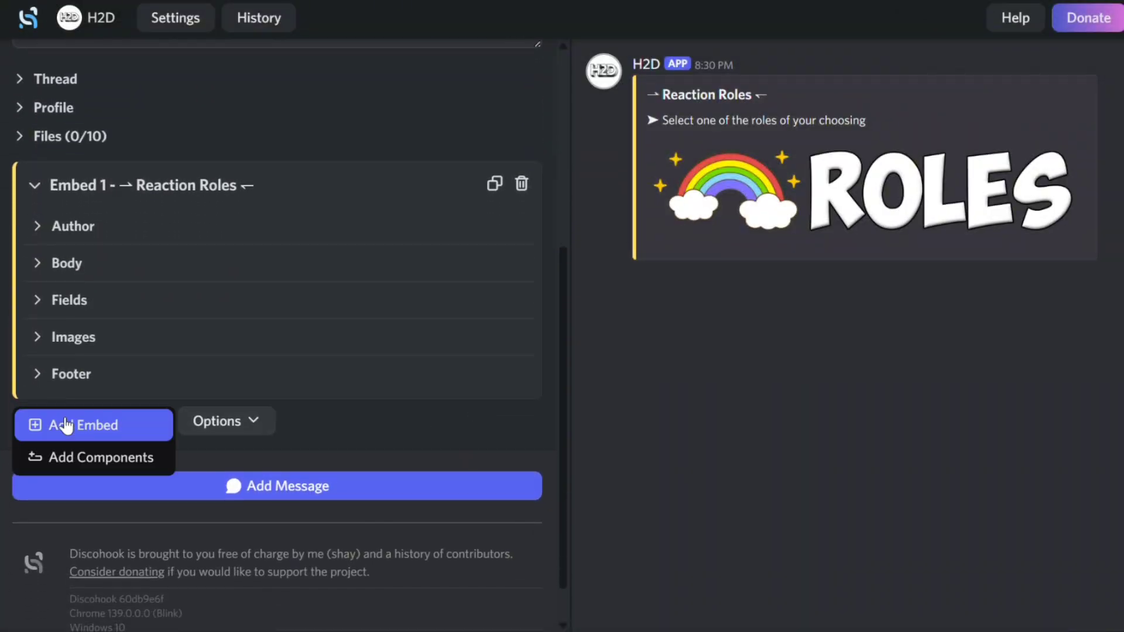
click(95, 460)
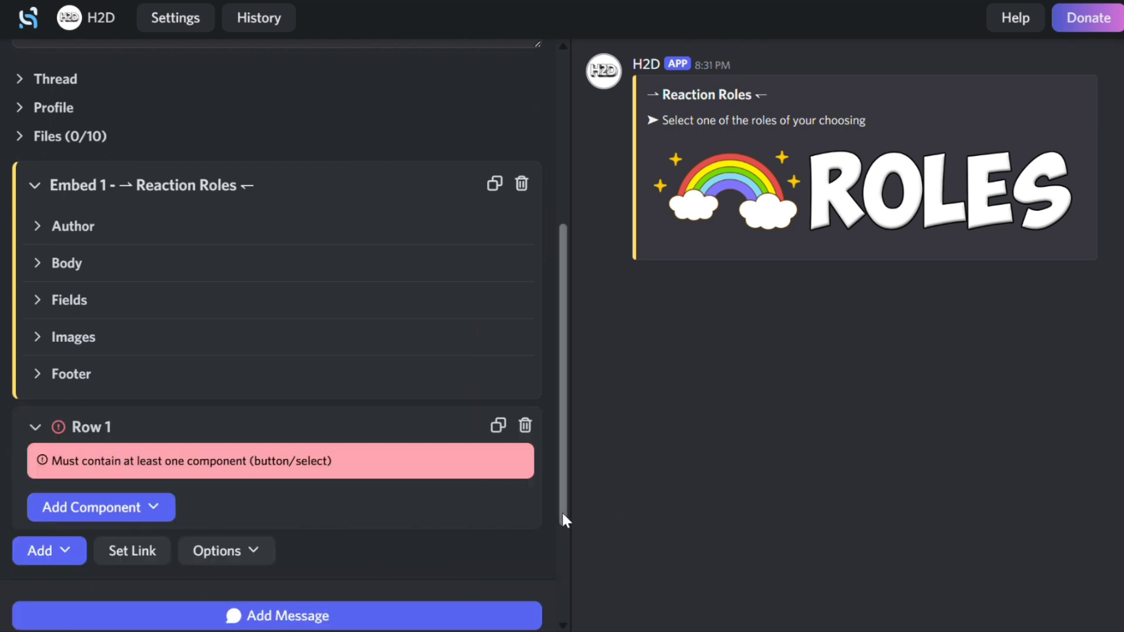
scroll(529, 563, down, 1)
scroll(528, 561, down, 2)
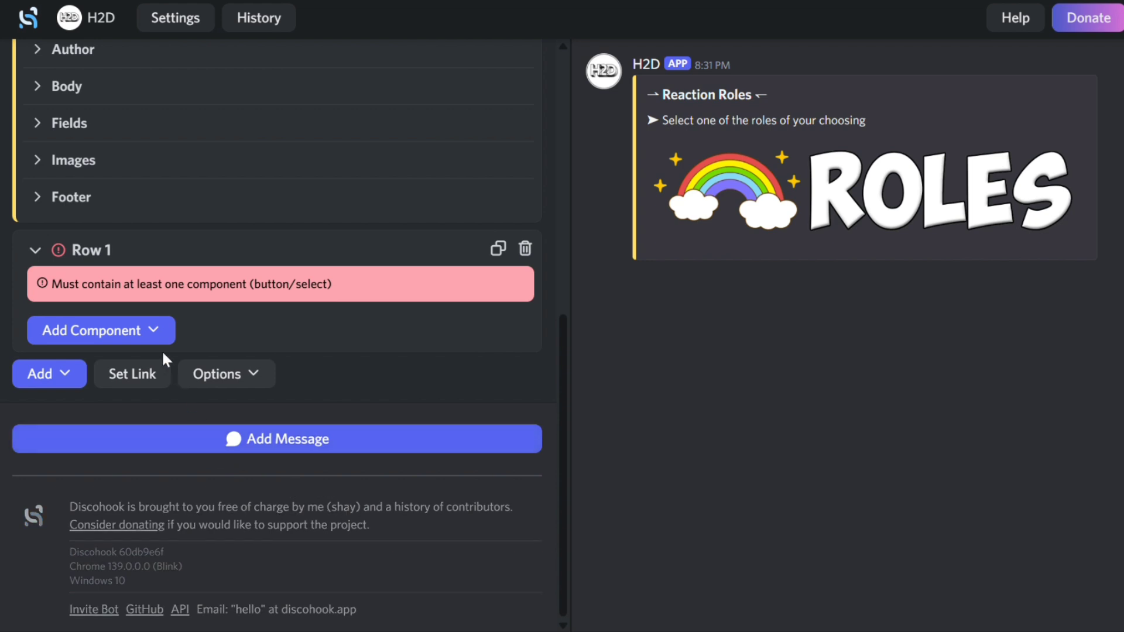
click(157, 340)
click(151, 333)
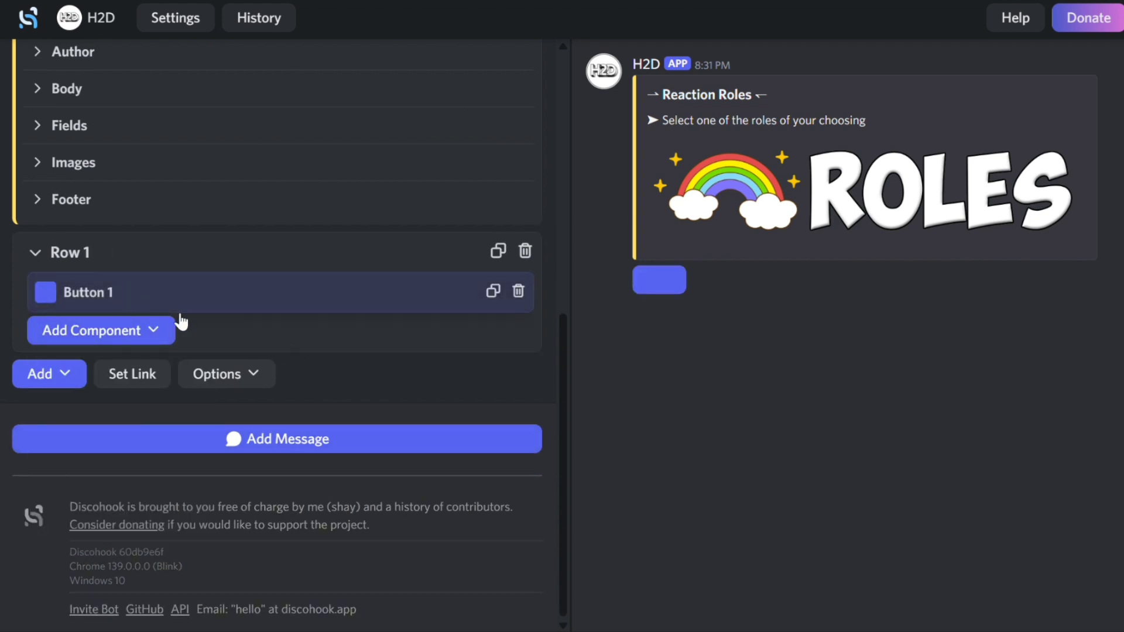
Give Button 1 the red circle emoji, the label "Red" and the grey style
click(197, 302)
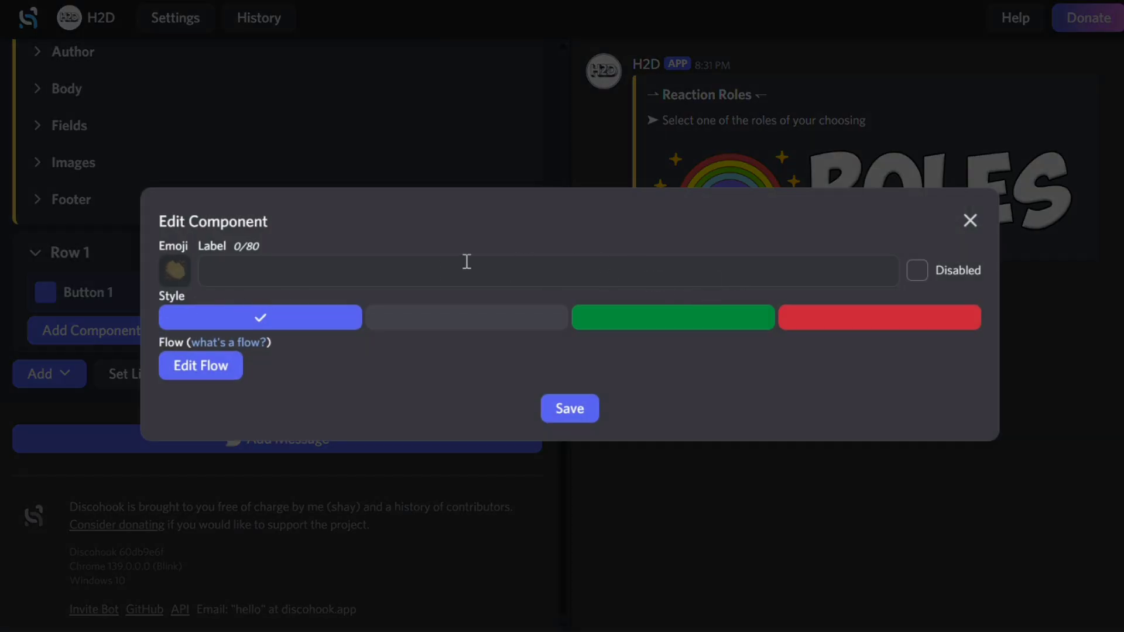
click(182, 270)
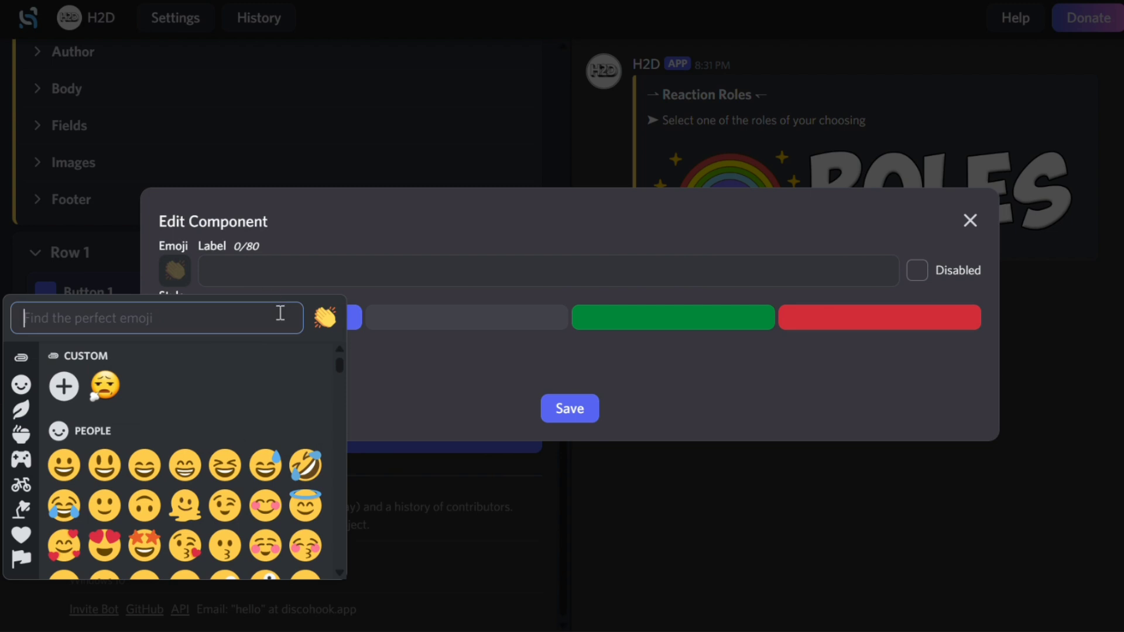
text(red)
scroll(283, 519, down, 3)
click(64, 518)
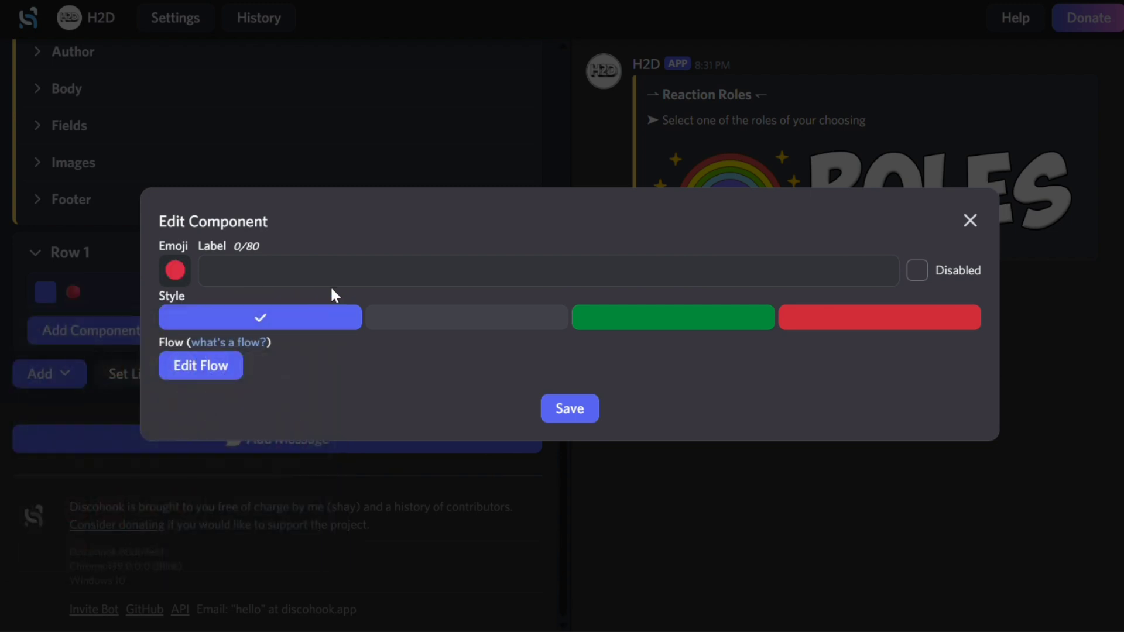
text(Red)
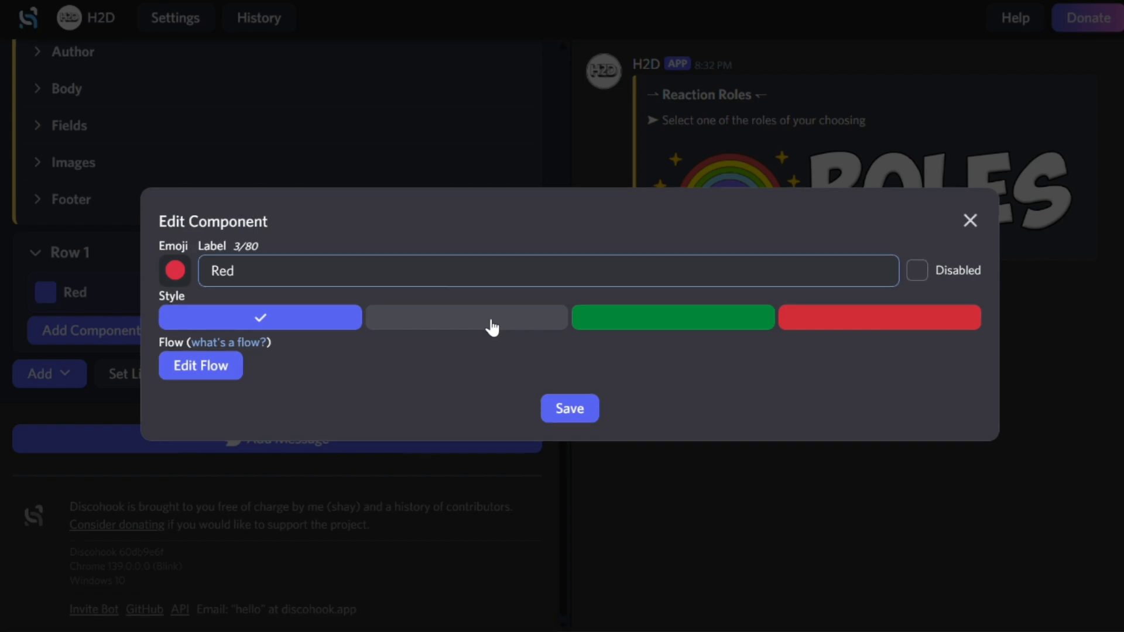
click(490, 325)
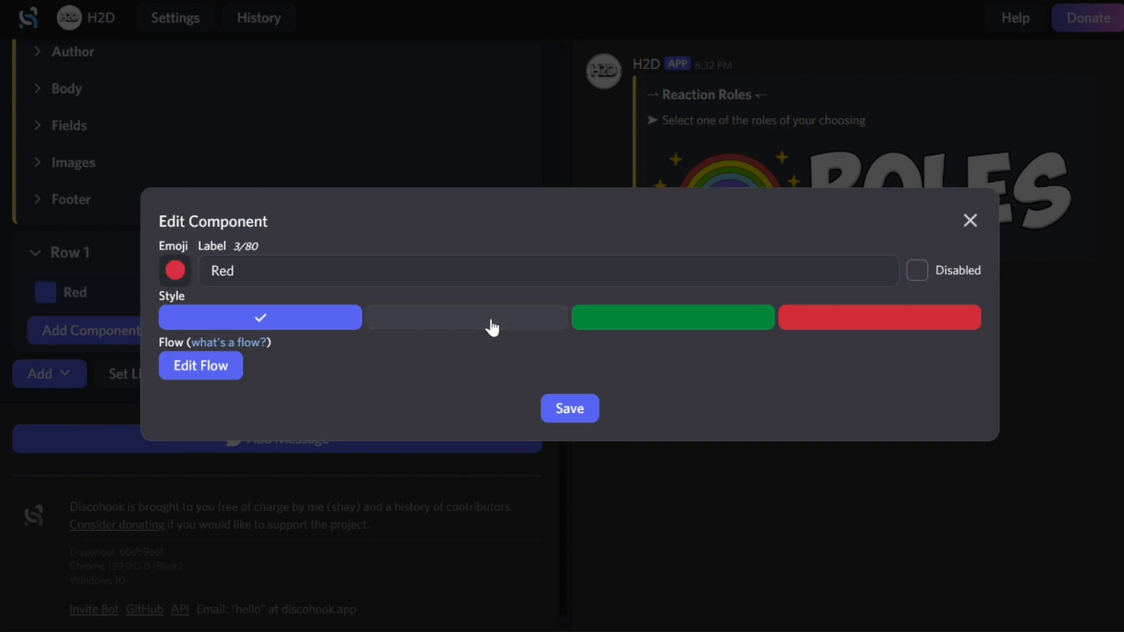
Add a Toggle role action for the Red role to the button's flow and save the button
click(228, 364)
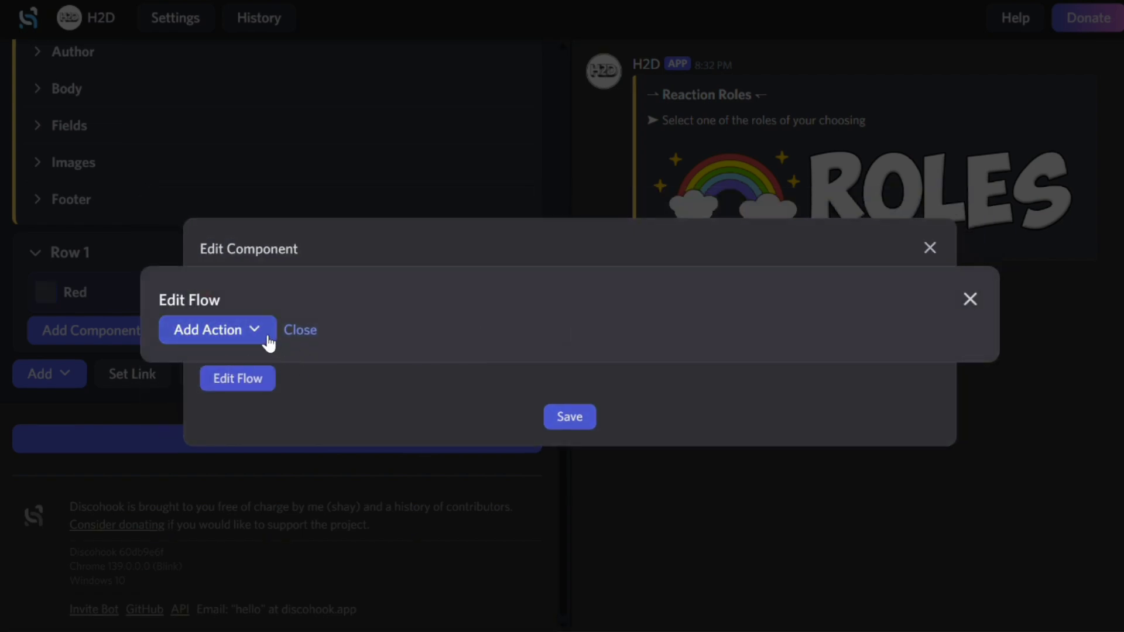
click(266, 331)
scroll(228, 511, down, 1)
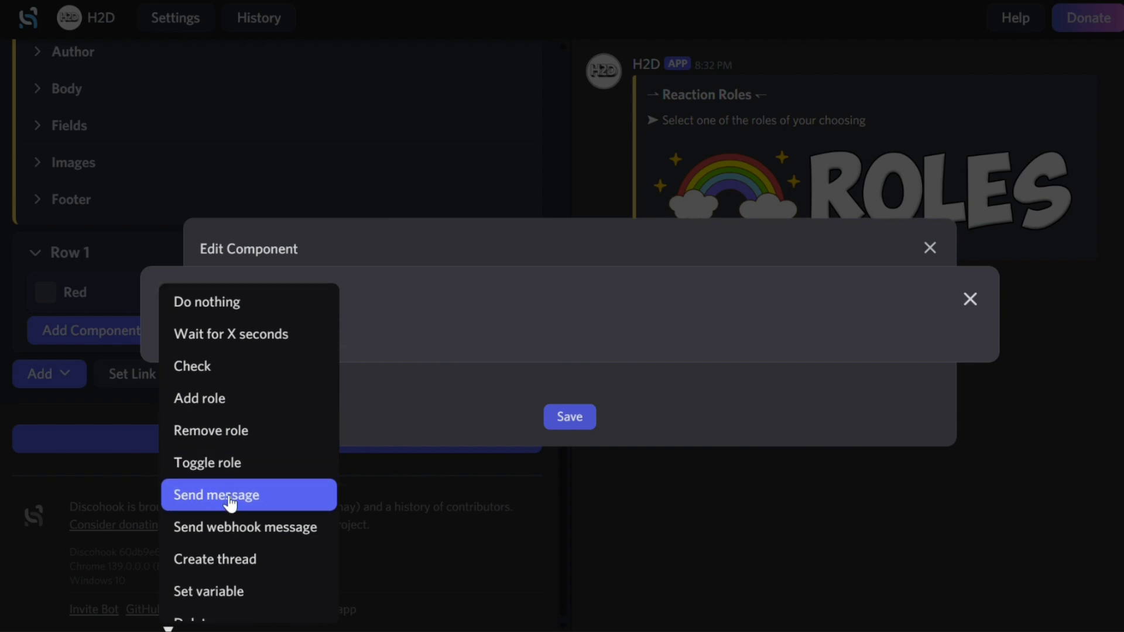
click(238, 465)
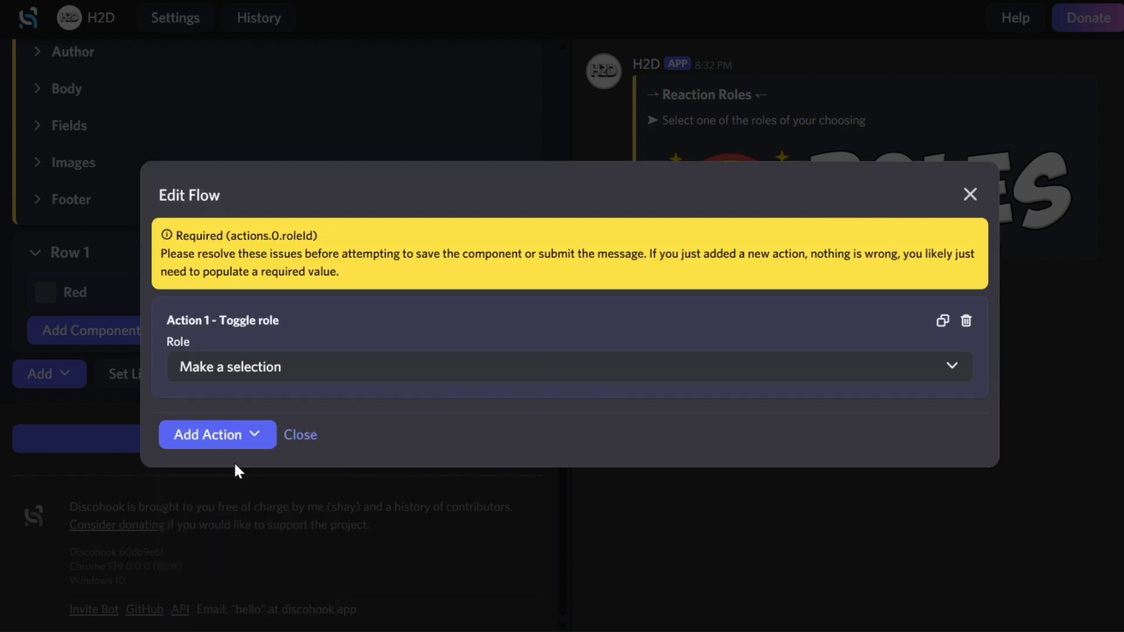
click(535, 369)
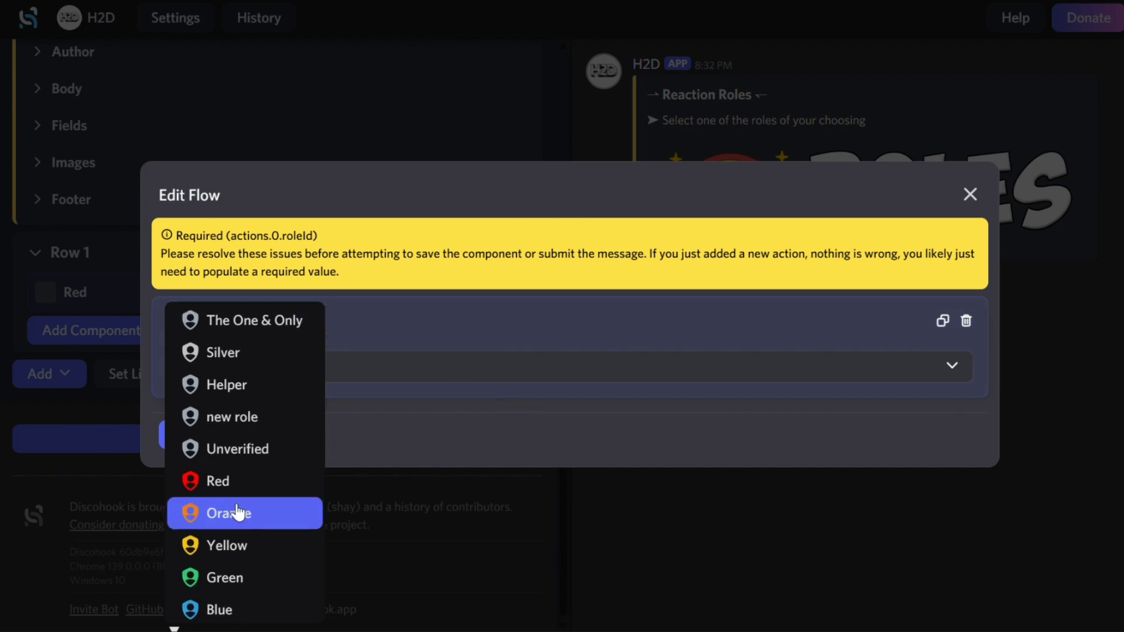
click(289, 476)
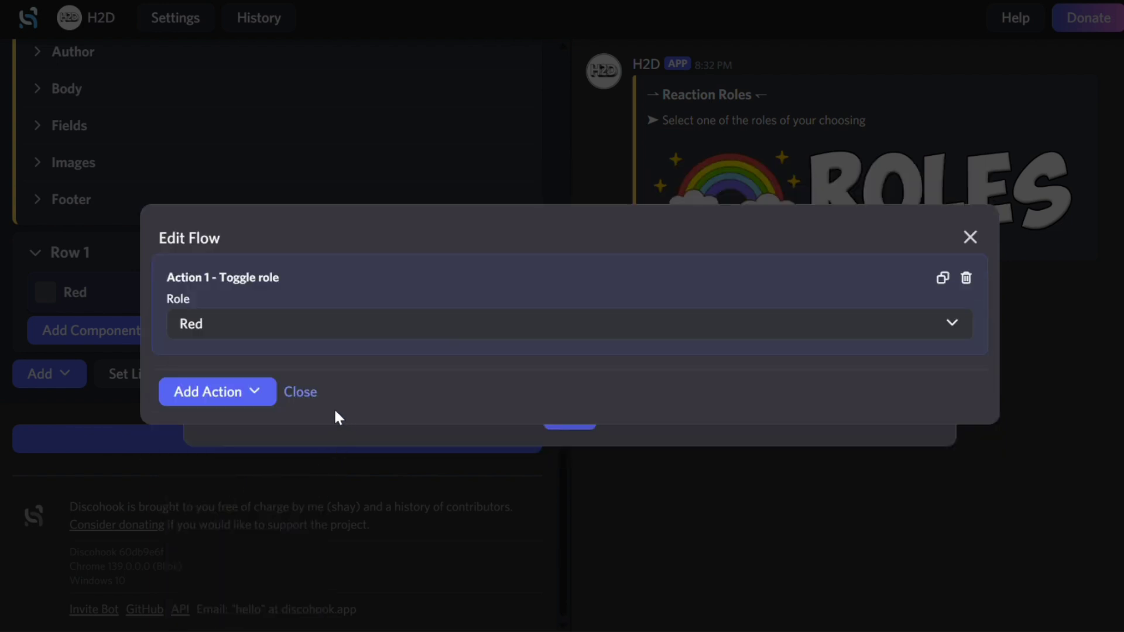
click(301, 393)
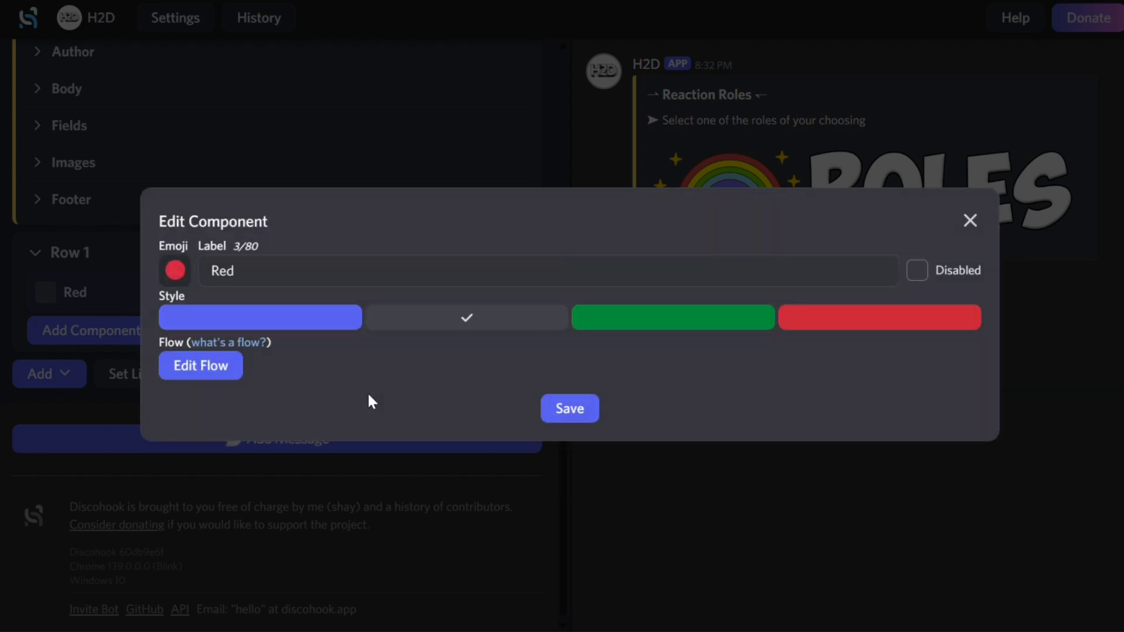
click(581, 410)
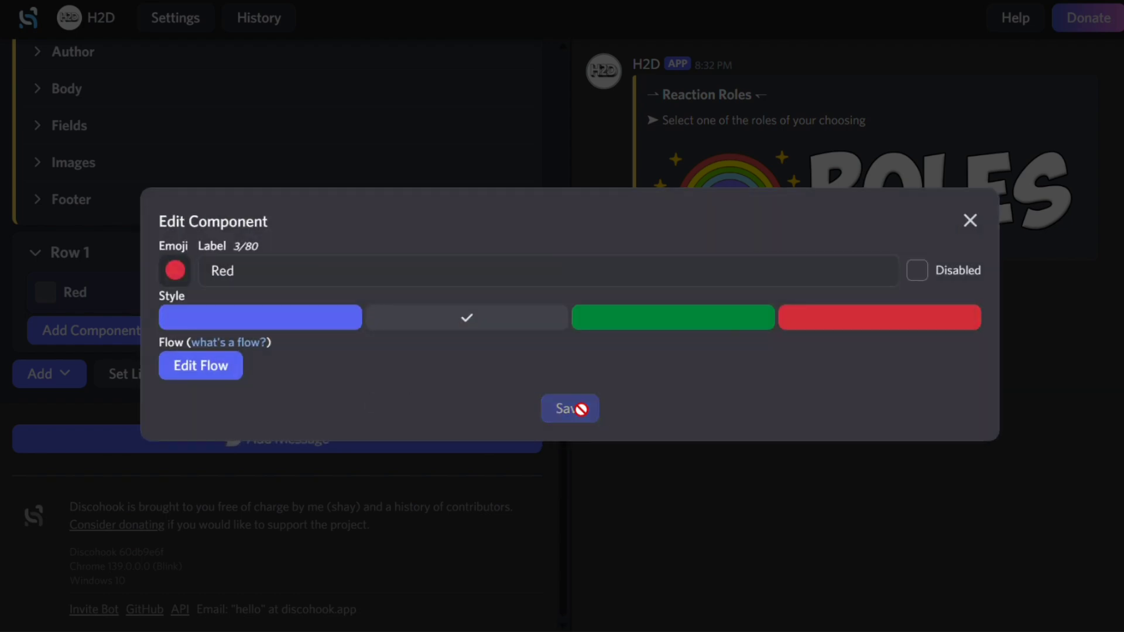
click(971, 221)
Add a second button to Row 1, labelled "Orange" in the grey style with its own flow, and save it
click(144, 348)
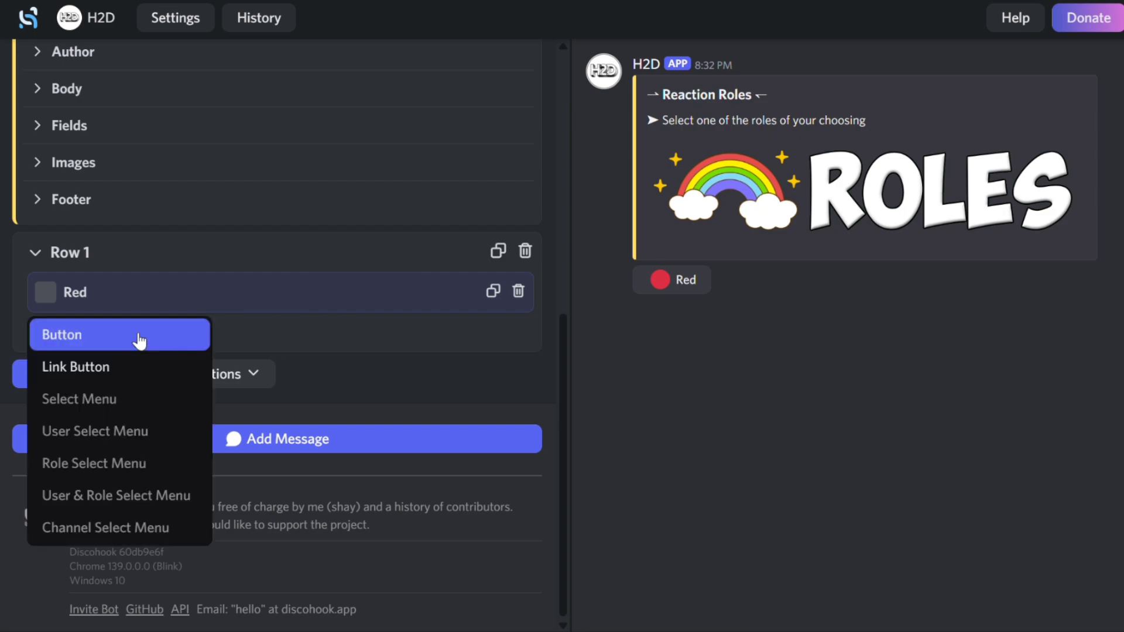
click(140, 337)
text(Orange)
click(200, 366)
click(303, 391)
click(569, 408)
Add a third button to Row 1, labelled "Yellow" with the yellow circle emoji, grey style and its own flow, and save it
click(88, 374)
click(82, 379)
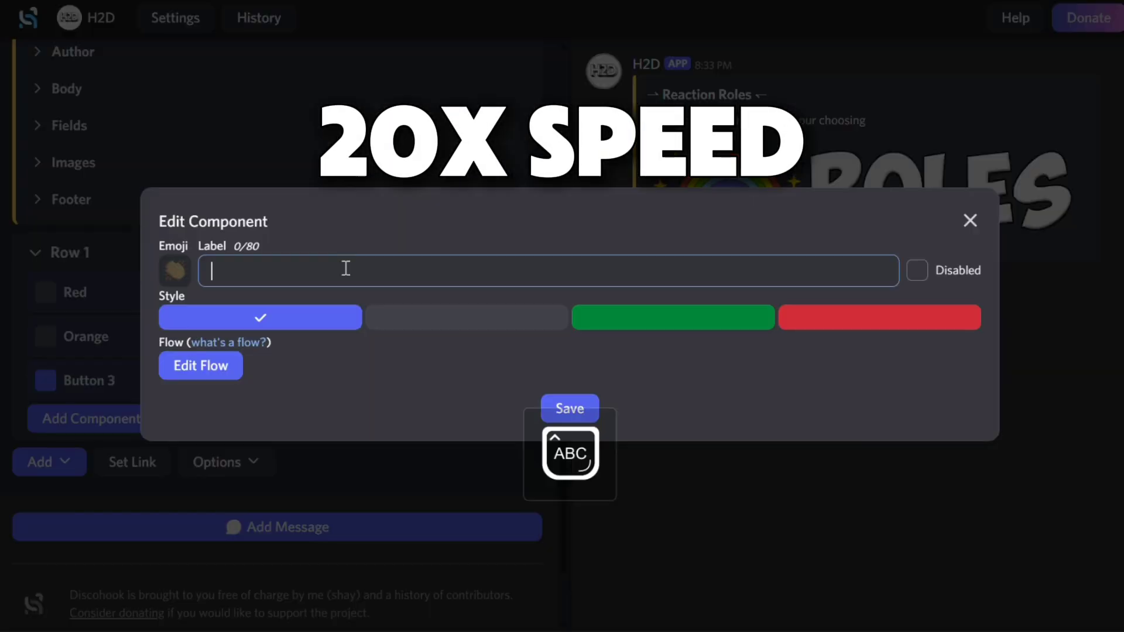
text(Yellow)
click(173, 270)
text(yell)
click(261, 361)
click(200, 365)
click(303, 391)
click(570, 408)
Add a fourth button to Row 1, labelled "Green" with the green circle emoji, grey style and its own flow, and save it
click(88, 421)
click(82, 426)
click(401, 271)
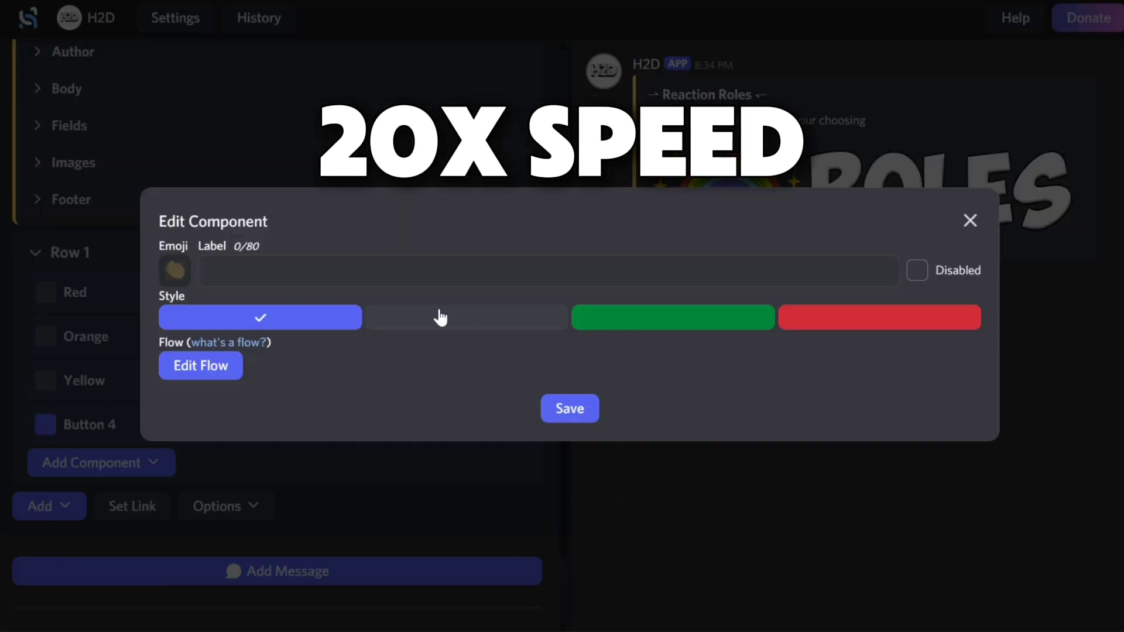
text(Green)
click(200, 365)
click(288, 492)
click(570, 409)
Add a fifth button to Row 1, labelled "Blue" with the blue circle emoji and grey style, and save it
click(100, 463)
click(83, 467)
click(457, 268)
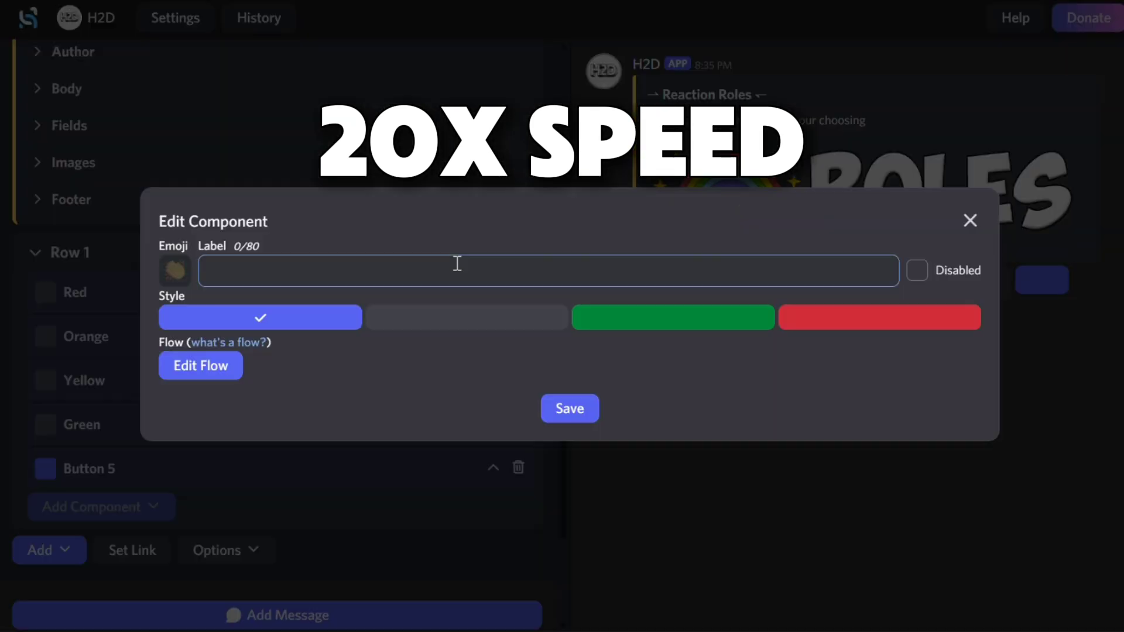
text(Blue)
click(175, 271)
text(blue)
click(63, 487)
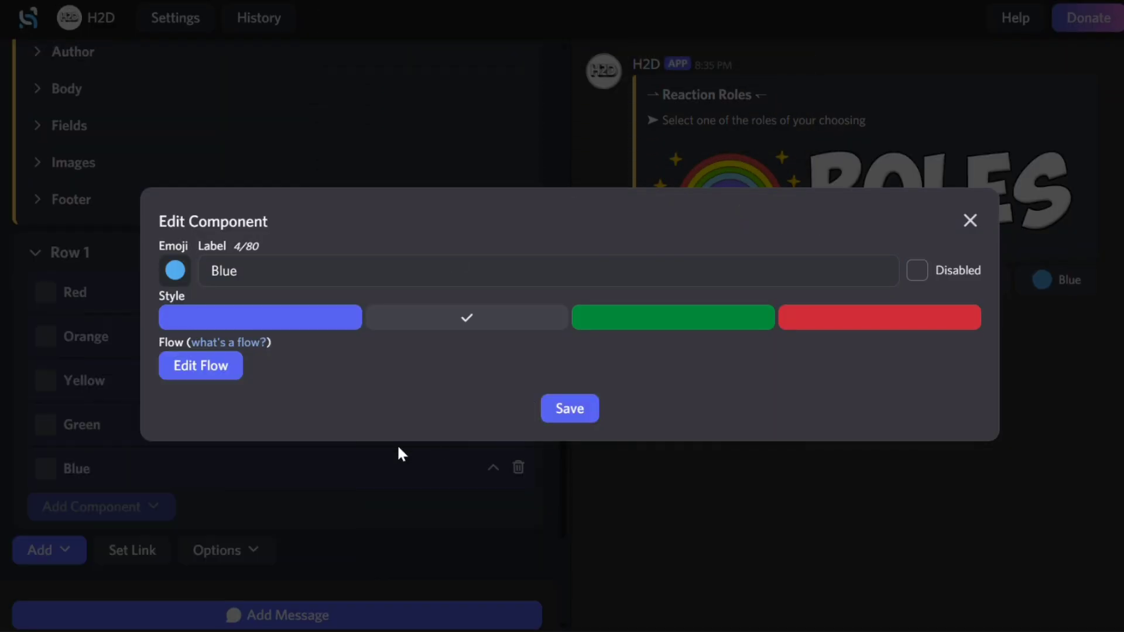
click(570, 408)
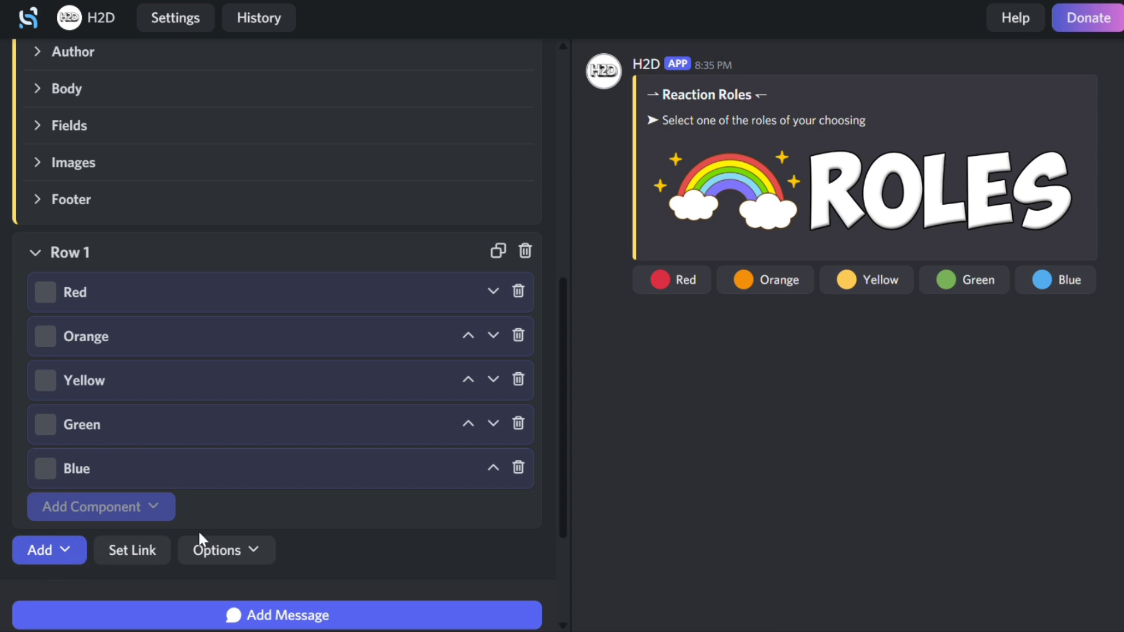
Add a second component row containing a grey button labelled "Purple" with the purple circle emoji, and close its editor
scroll(201, 537, down, 2)
click(46, 423)
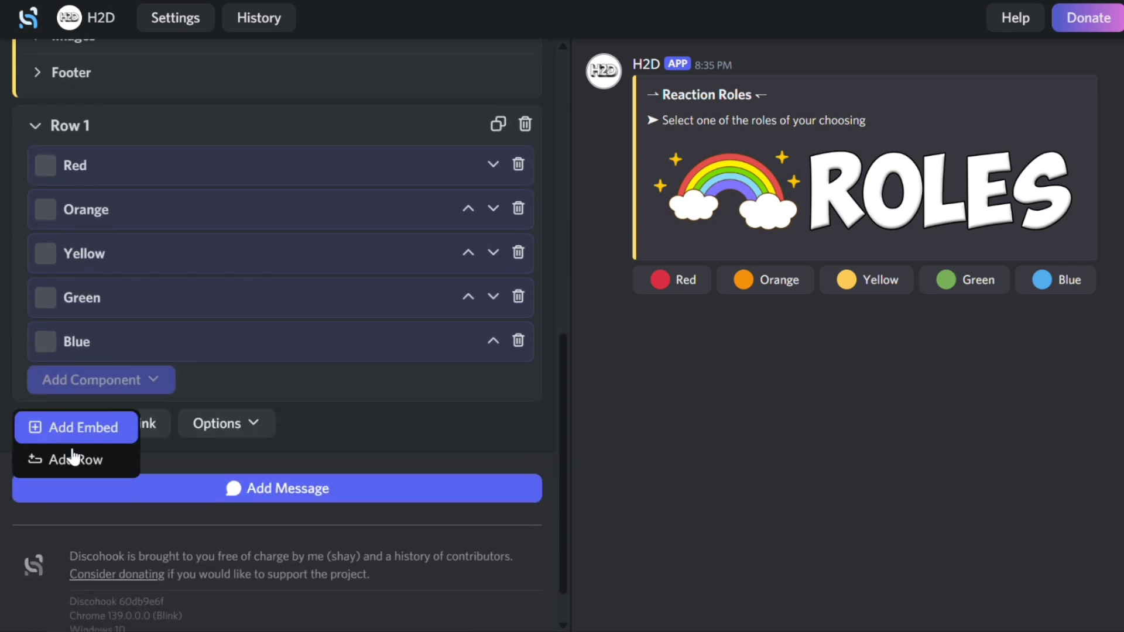
click(82, 468)
scroll(175, 410, down, 3)
click(151, 344)
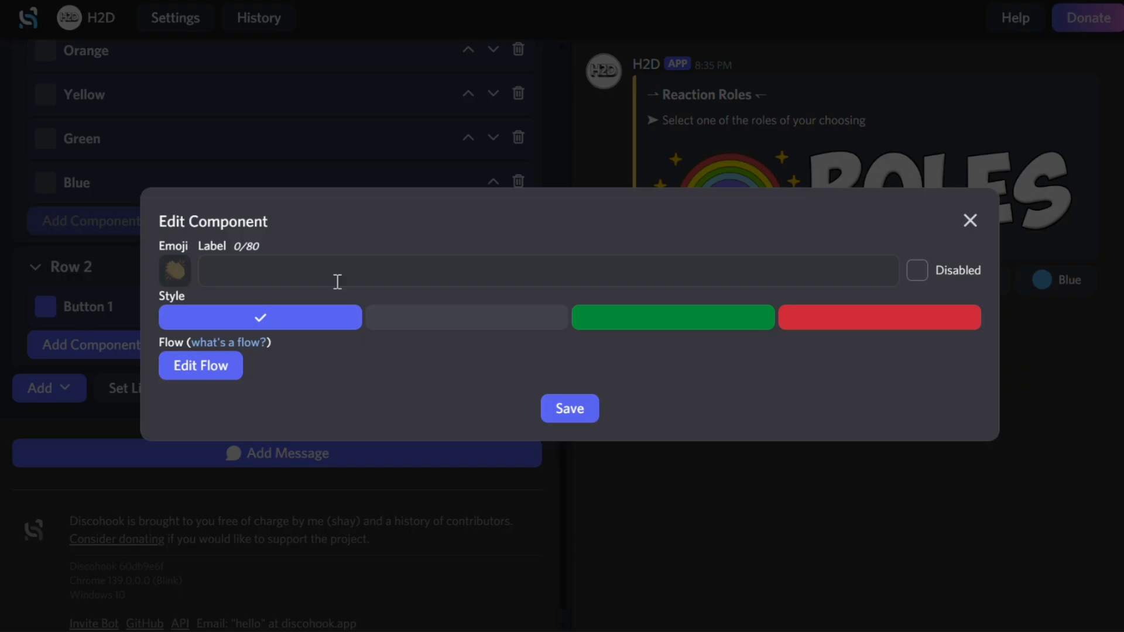
text(Purple)
click(174, 270)
text(purple)
click(223, 434)
click(466, 317)
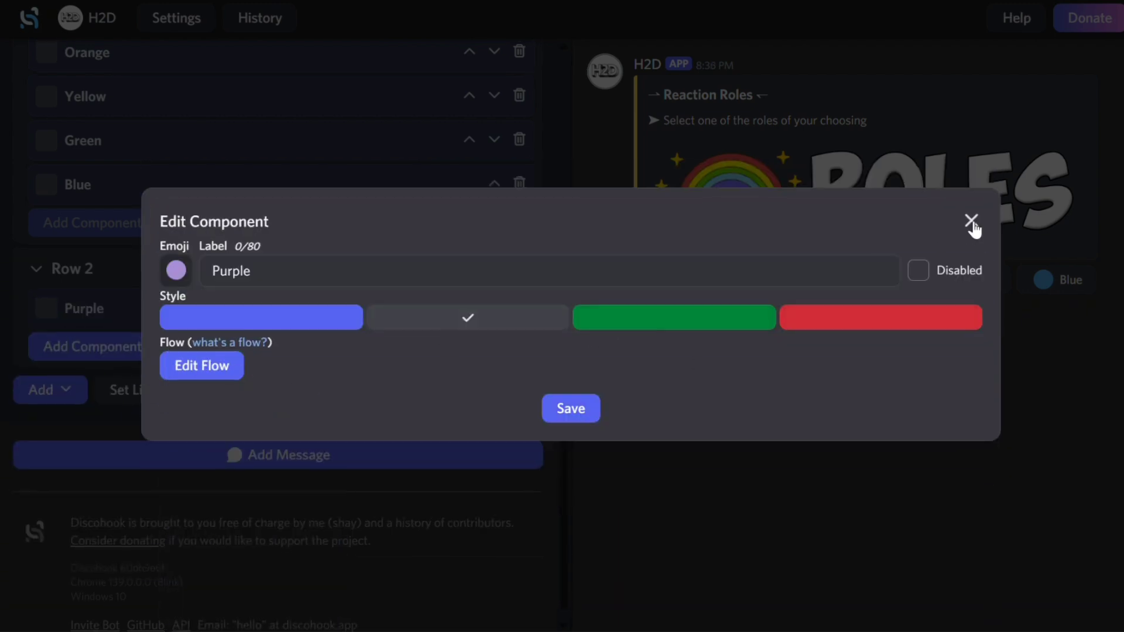
click(971, 221)
Send Message 1 to the #reaction-roles channel through its webhook
scroll(243, 304, up, 10)
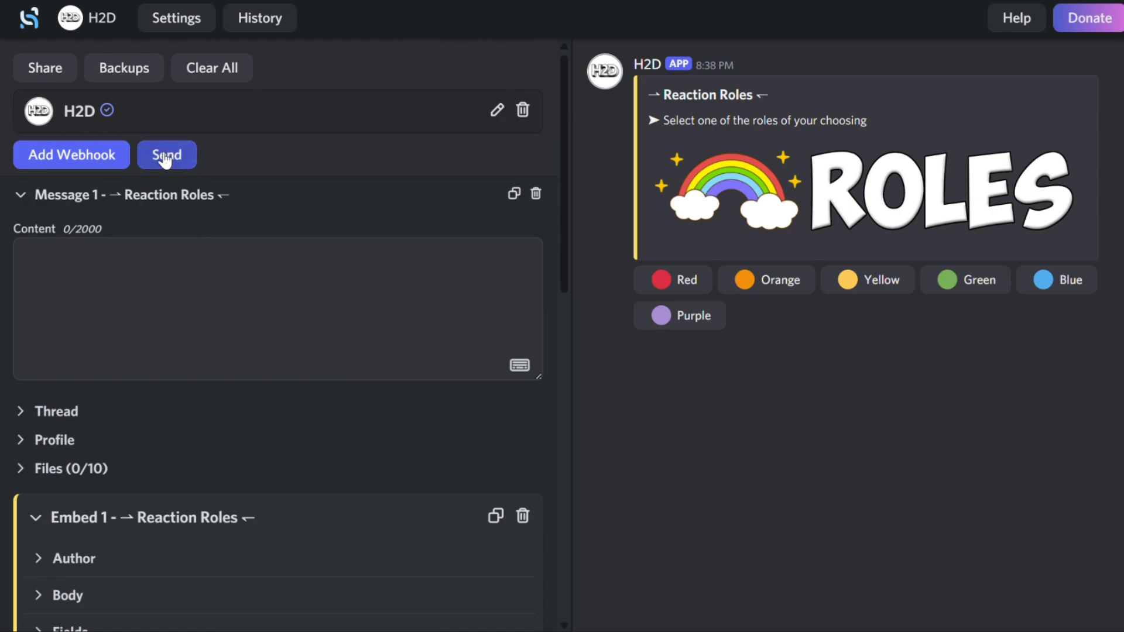
click(169, 157)
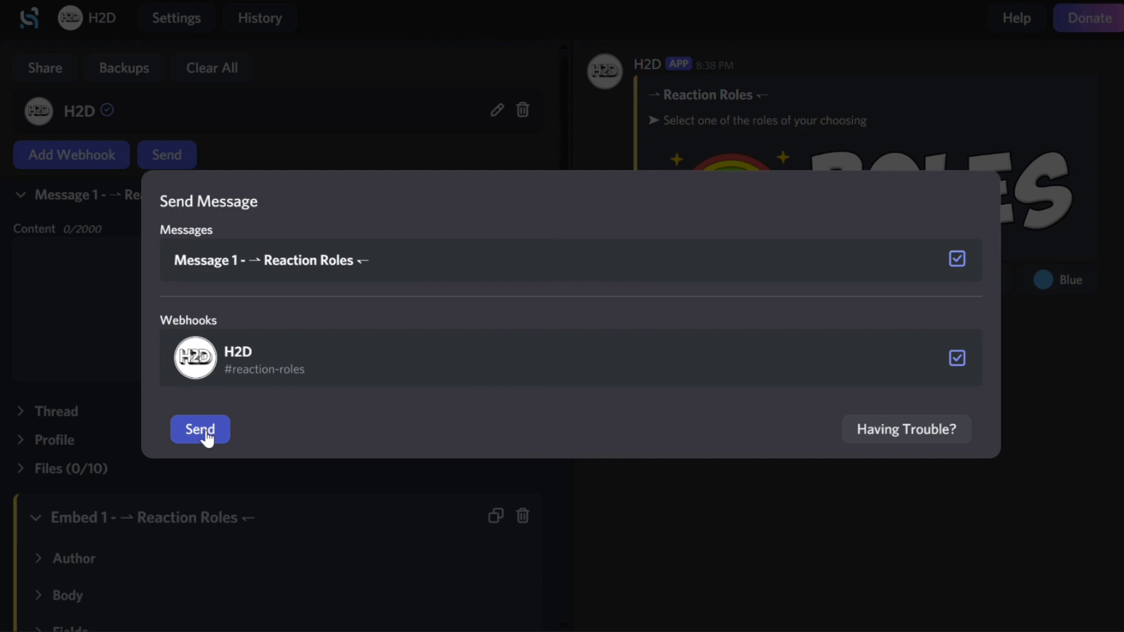
click(205, 433)
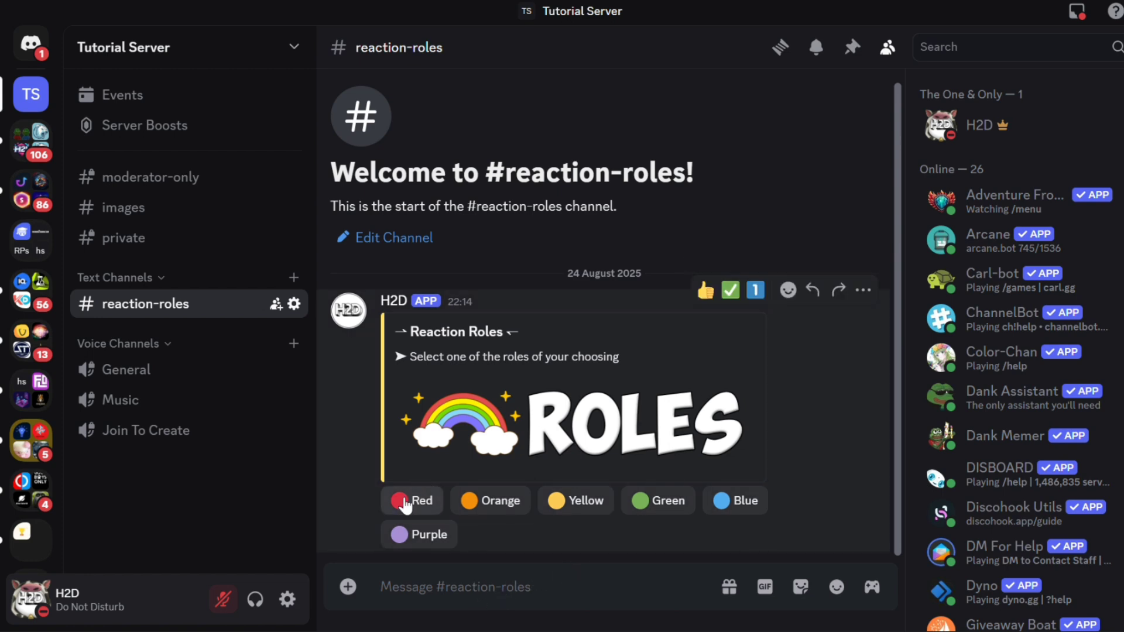
Switch to Discord and test the Red and Orange buttons in #reaction-roles, checking the member's profile for the assigned role
click(415, 501)
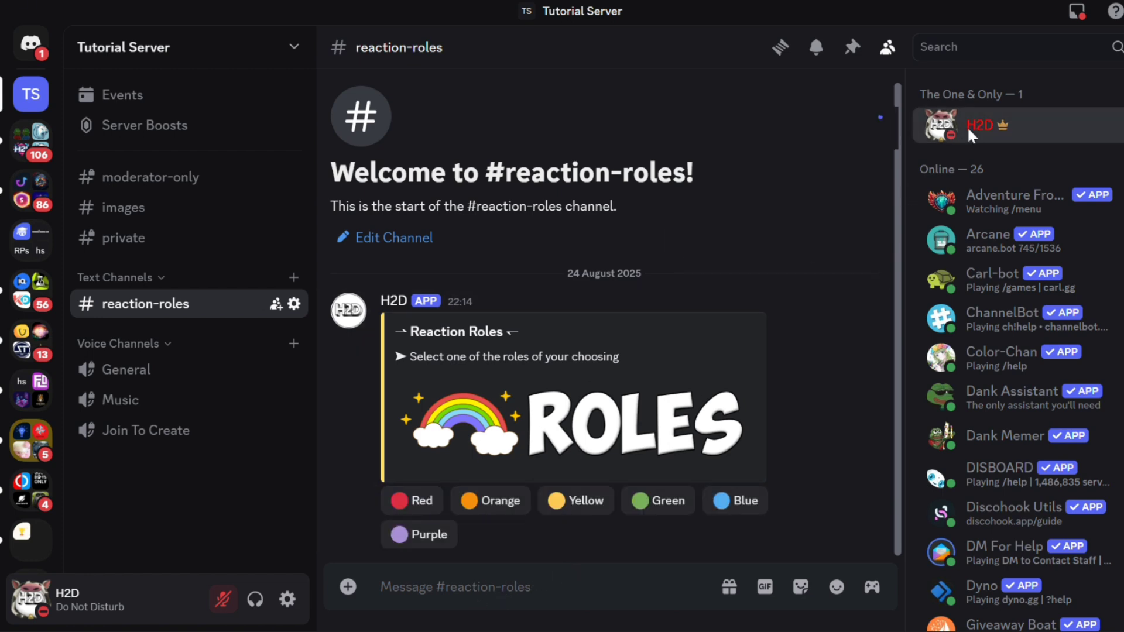
click(968, 127)
key(Escape)
click(438, 498)
click(501, 505)
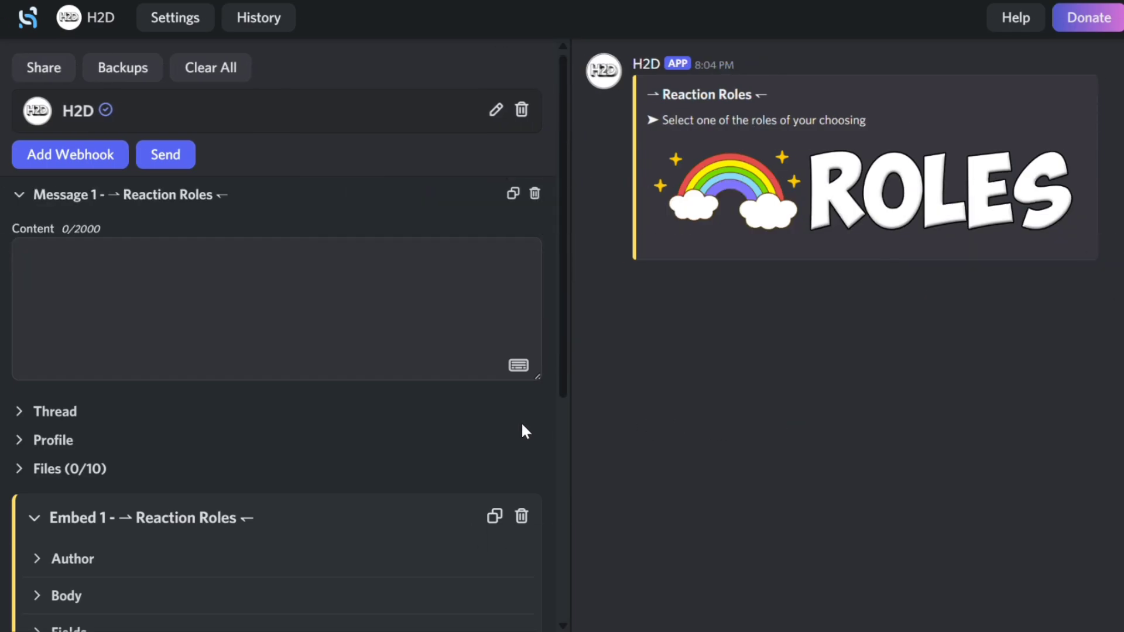
In the Discohook message without buttons, add a component row below Embed 1 and place a Select Menu in it
scroll(466, 429, down, 6)
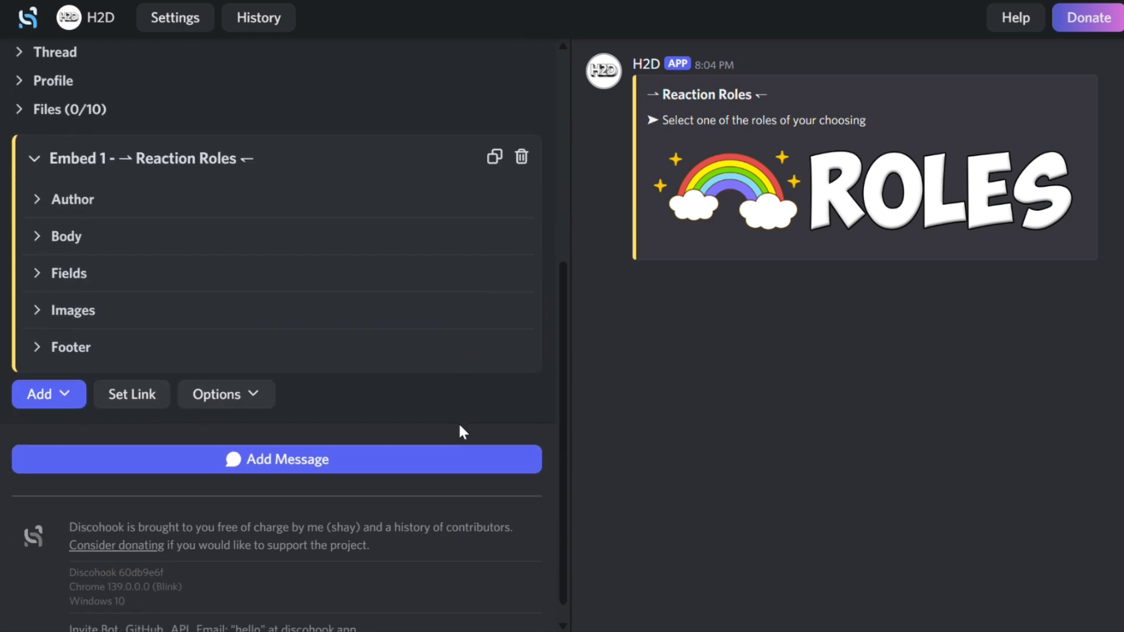
click(65, 402)
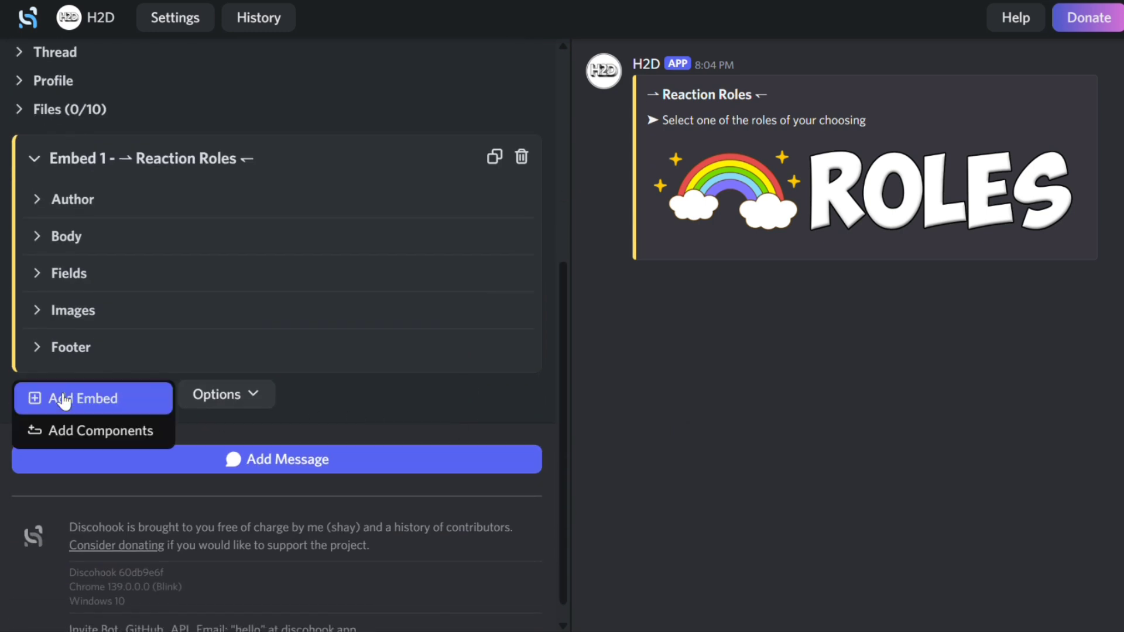
click(106, 432)
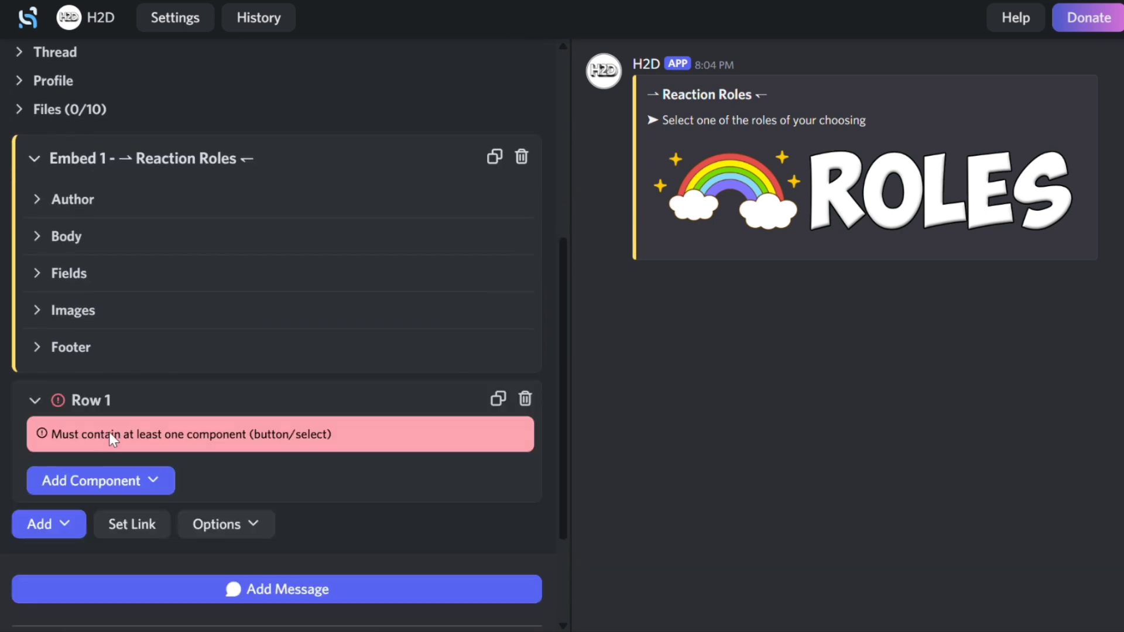
scroll(355, 457, down, 3)
scroll(354, 454, down, 3)
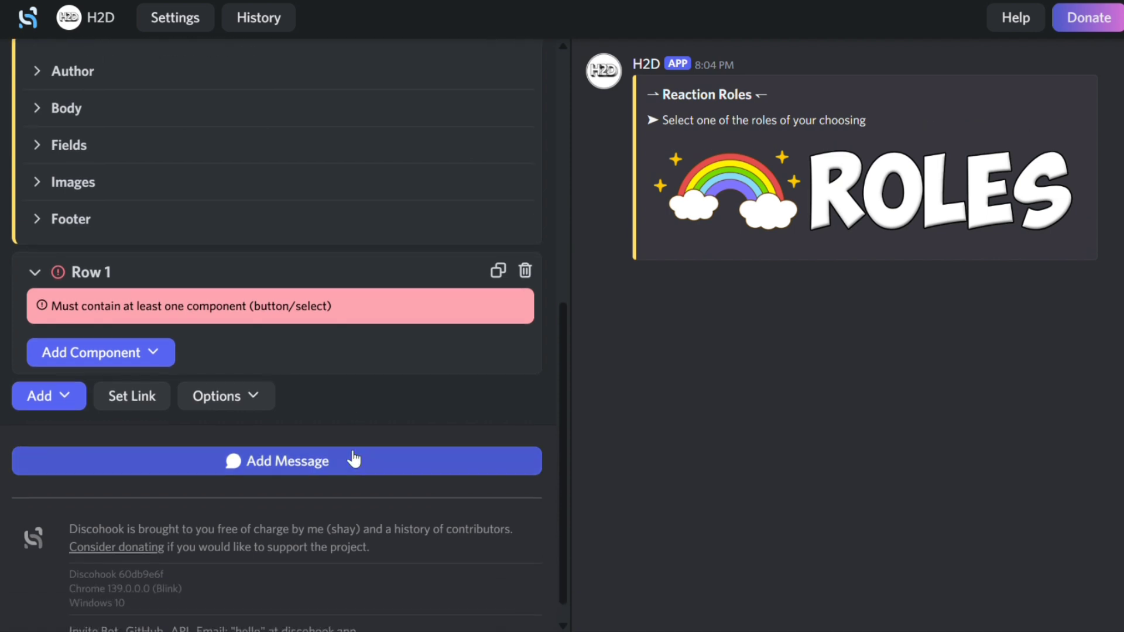
click(139, 356)
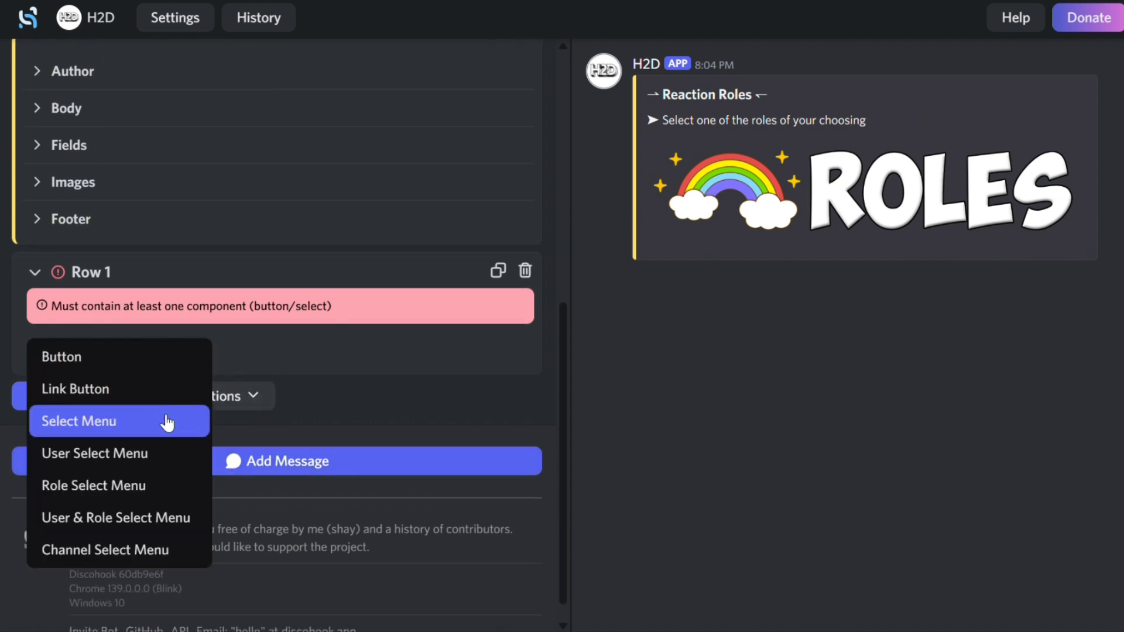
click(94, 422)
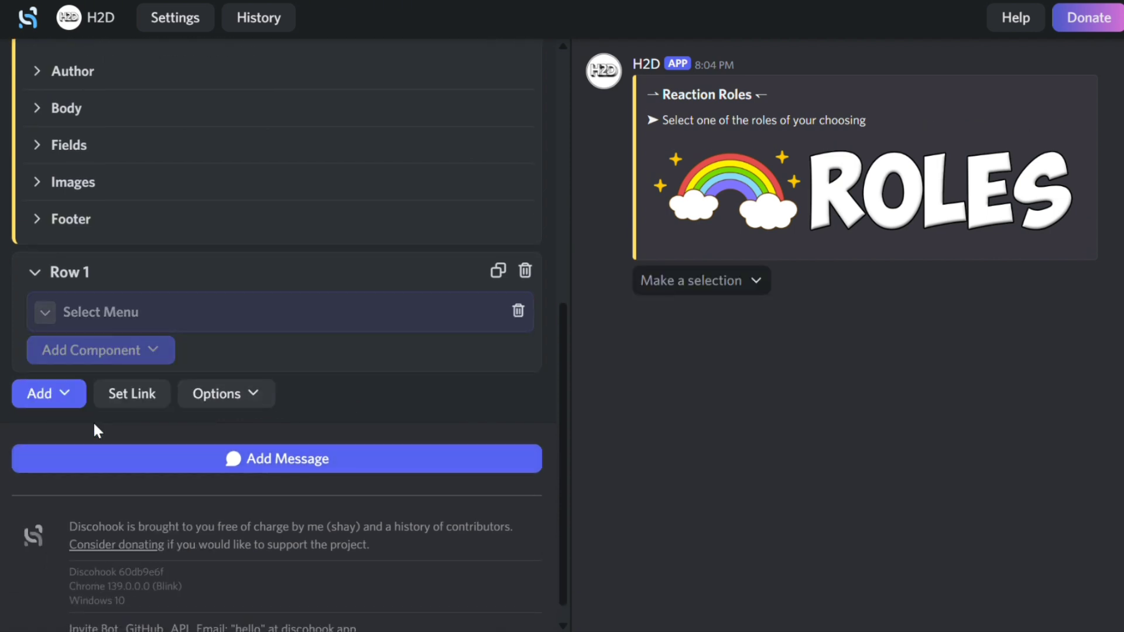
Set the select menu's placeholder to "Choose your role"
scroll(147, 345, up, 1)
click(124, 342)
click(377, 303)
text(Choose your role)
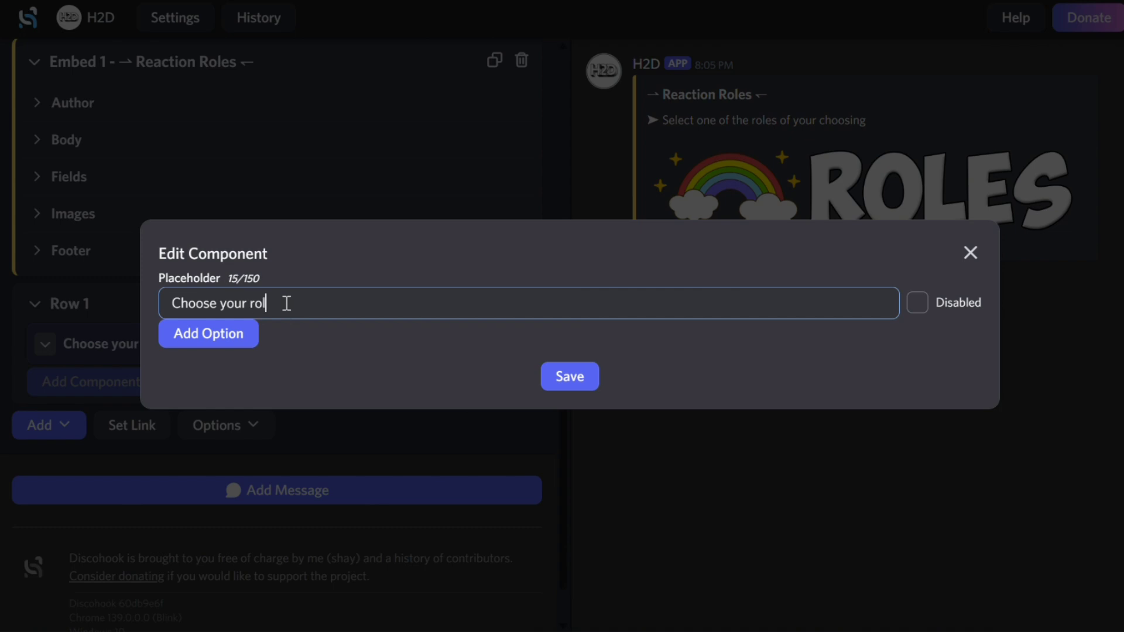
click(358, 347)
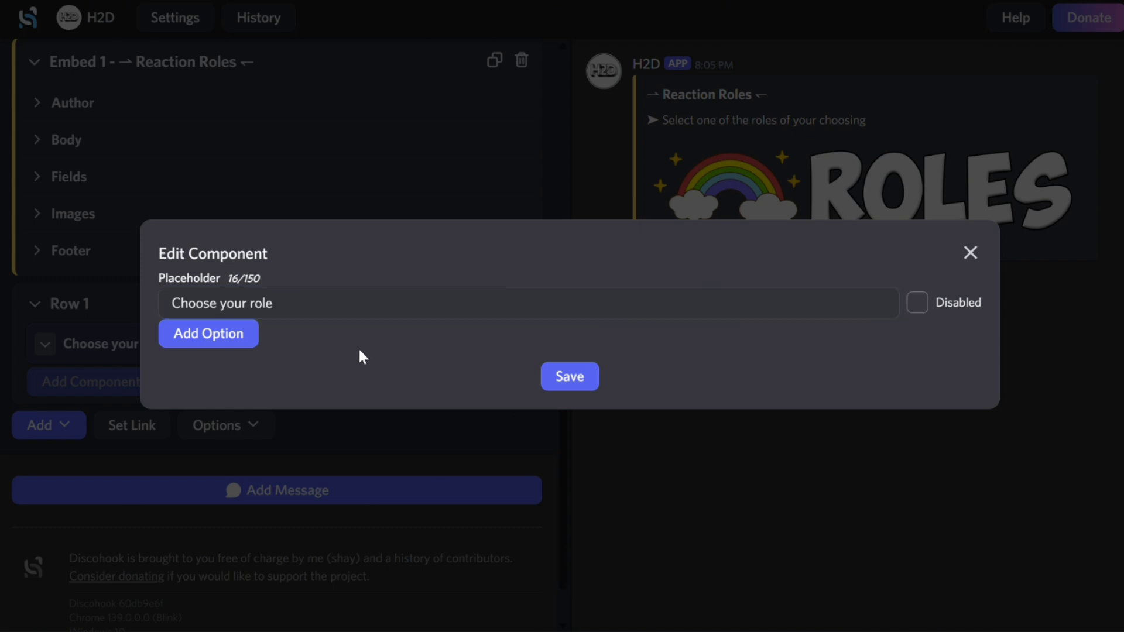
Add a first option to the select menu with the red circle emoji and the label "Red"
click(234, 339)
click(204, 319)
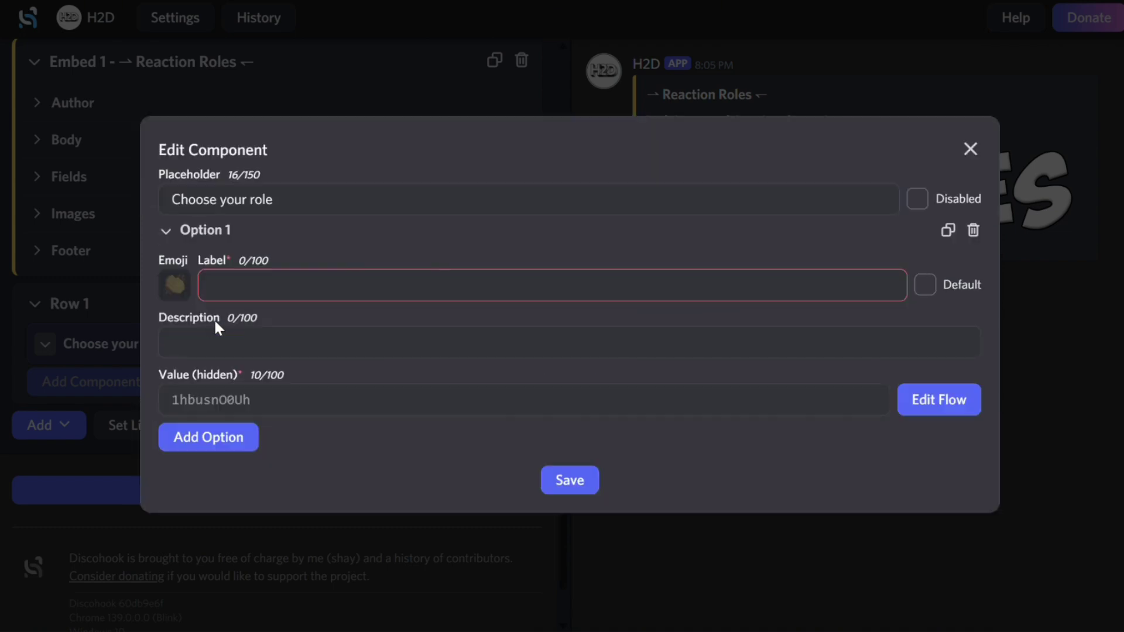
click(175, 286)
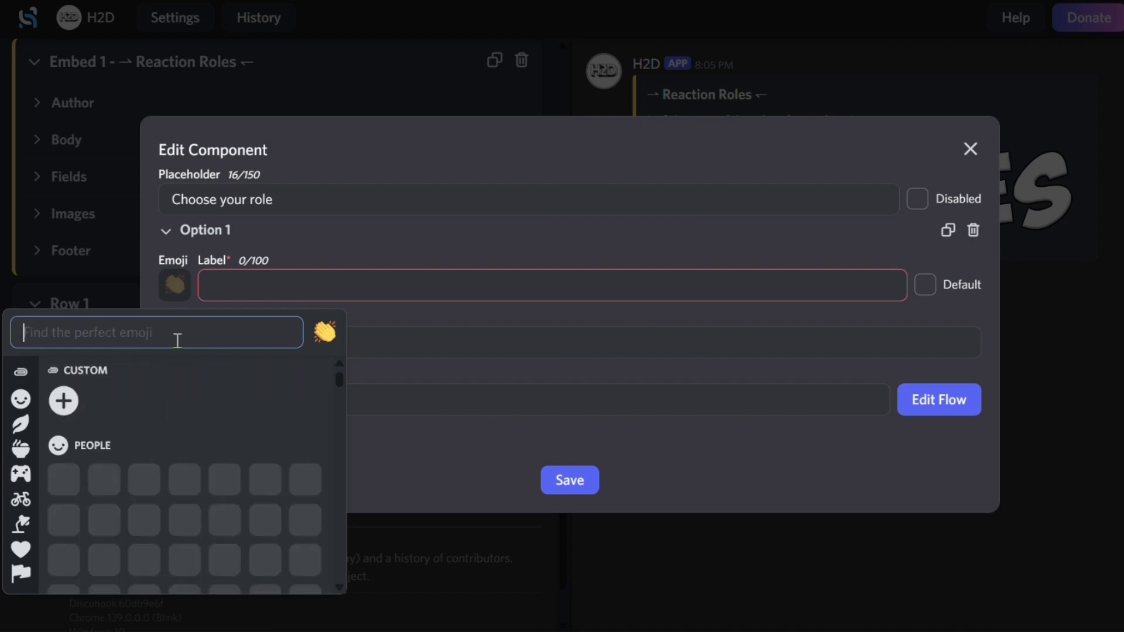
text(red)
scroll(197, 494, down, 2)
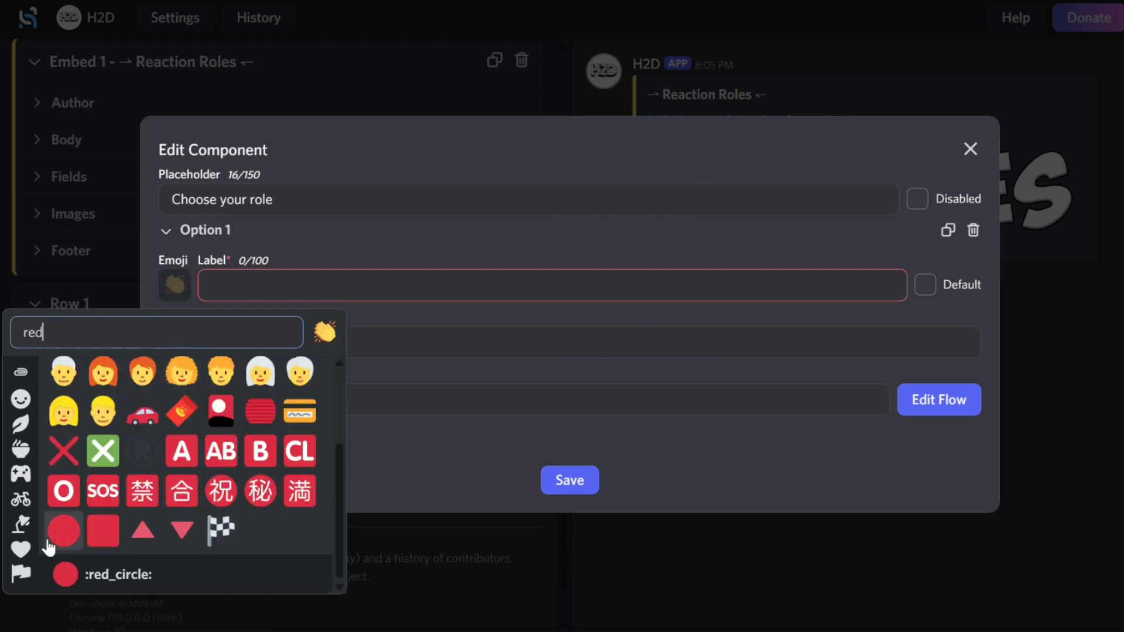
click(63, 531)
text(Red)
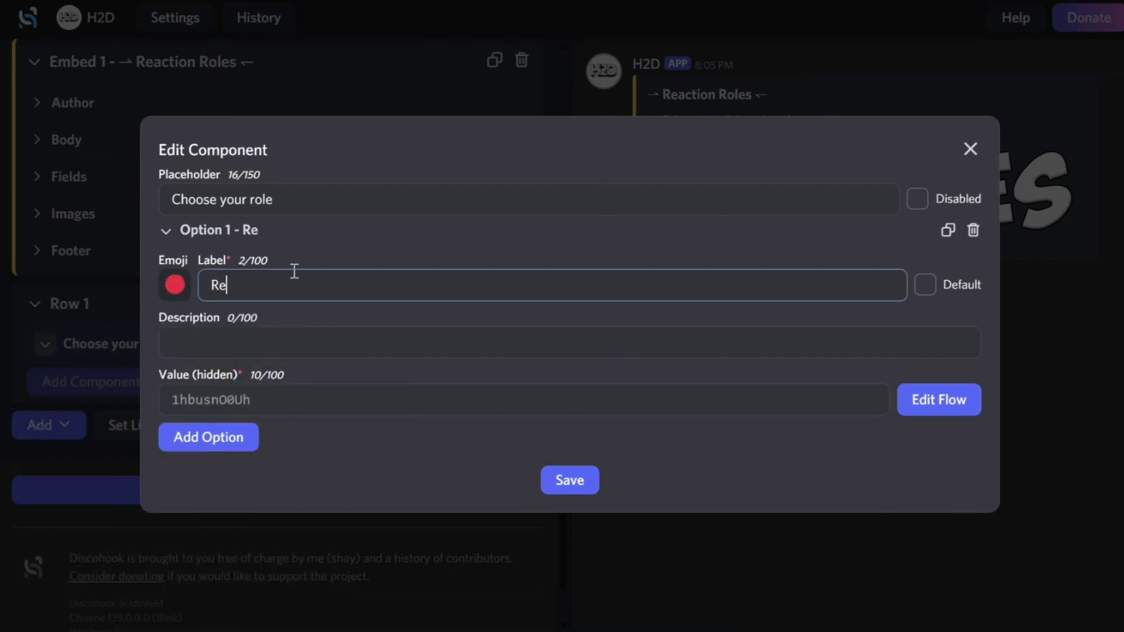
click(320, 341)
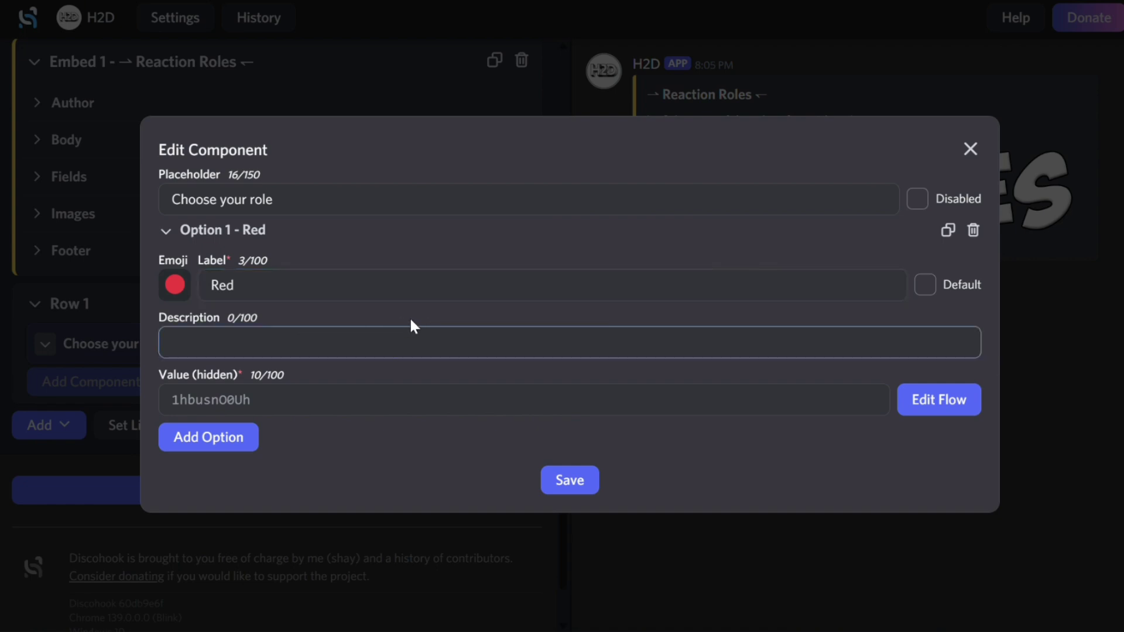
click(367, 388)
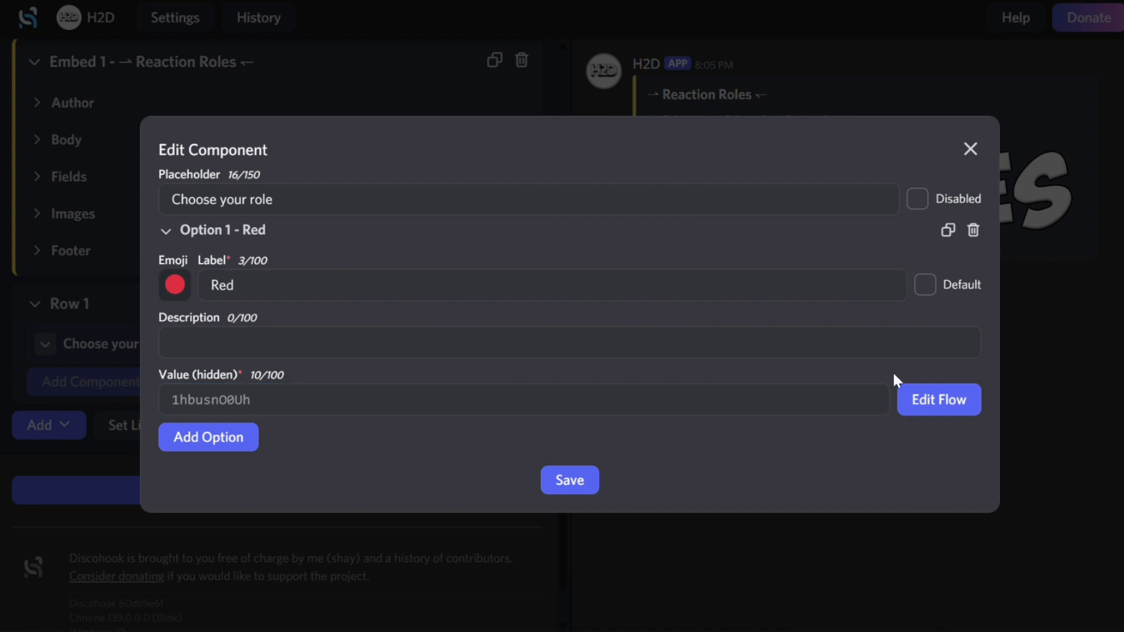
Add a Toggle role action for the Red role to the Red option's flow
click(931, 403)
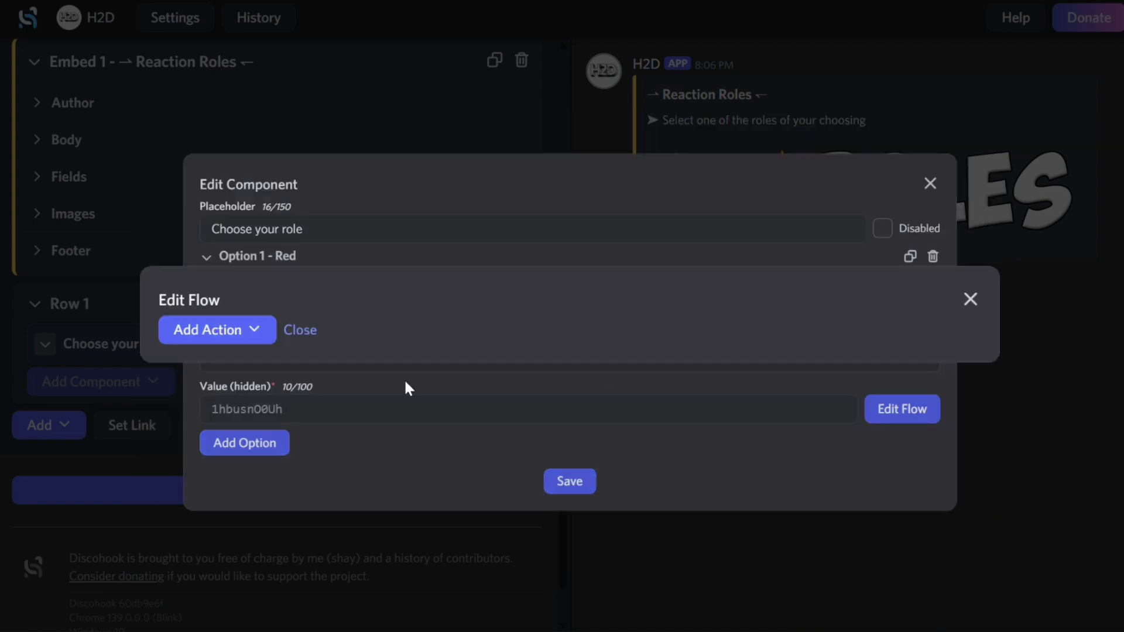
click(269, 331)
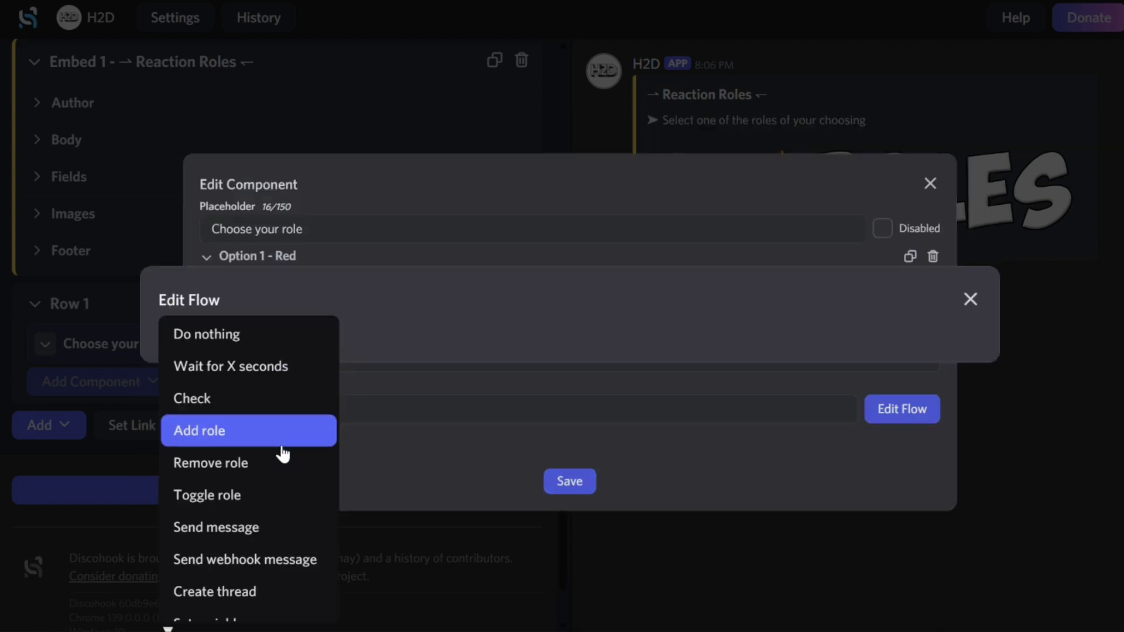
click(281, 498)
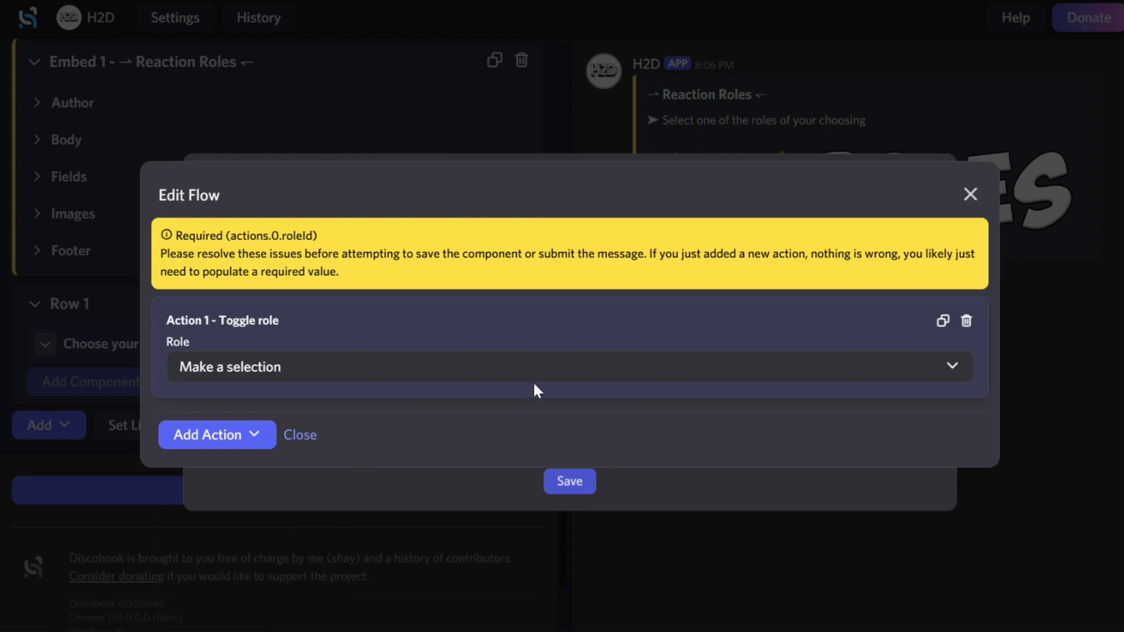
click(618, 370)
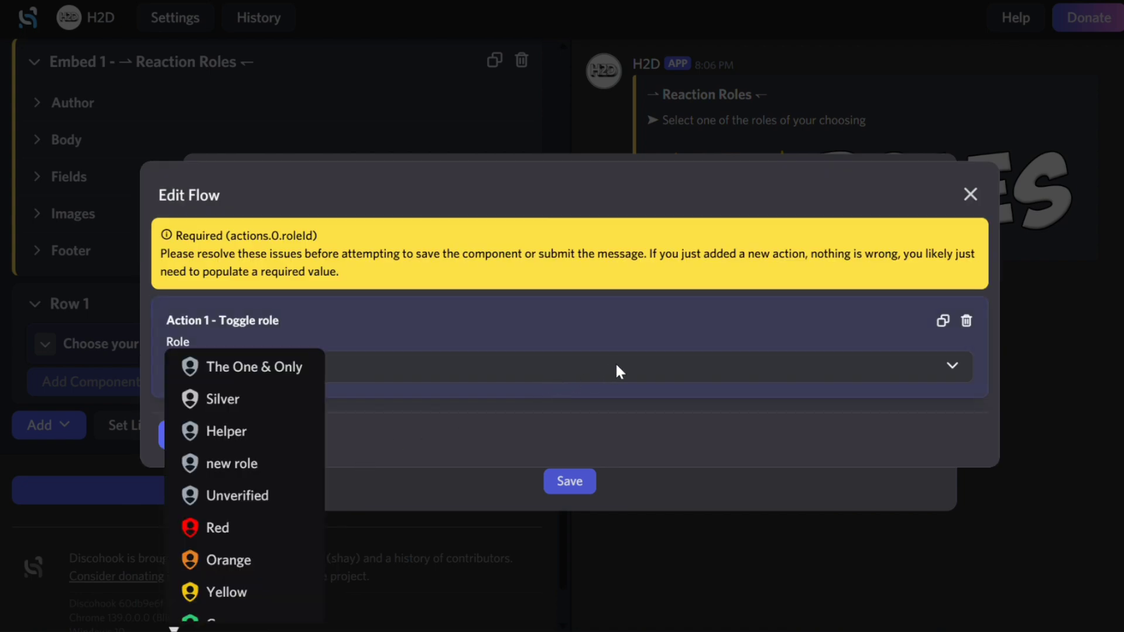
click(275, 530)
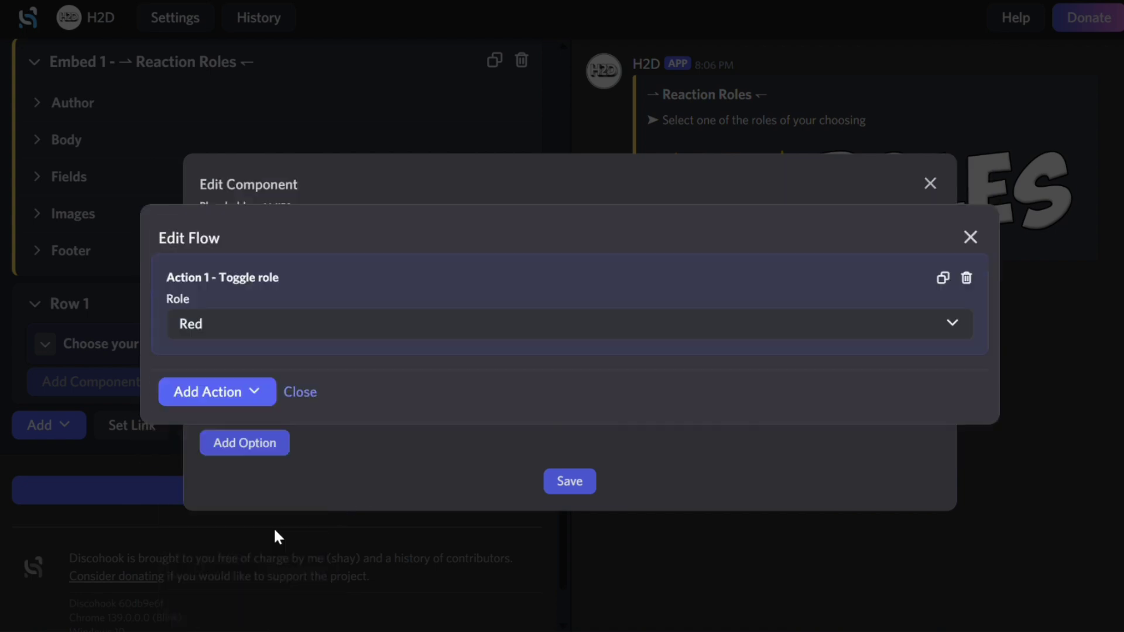
click(311, 392)
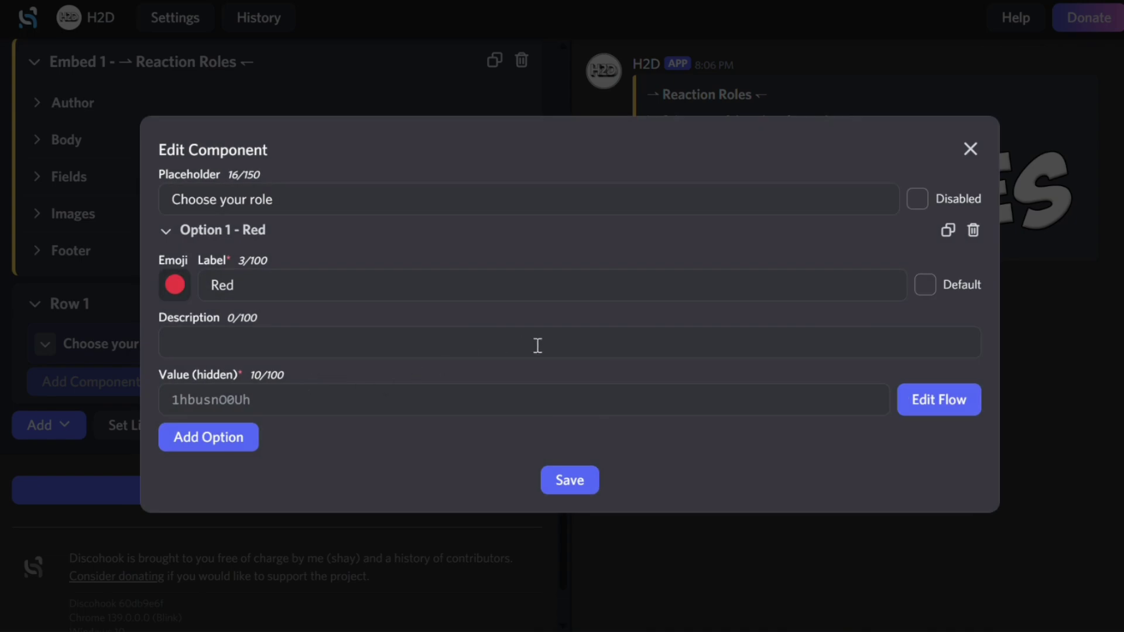
Add a second select menu option labelled "Orange" with its own flow
click(208, 437)
click(251, 297)
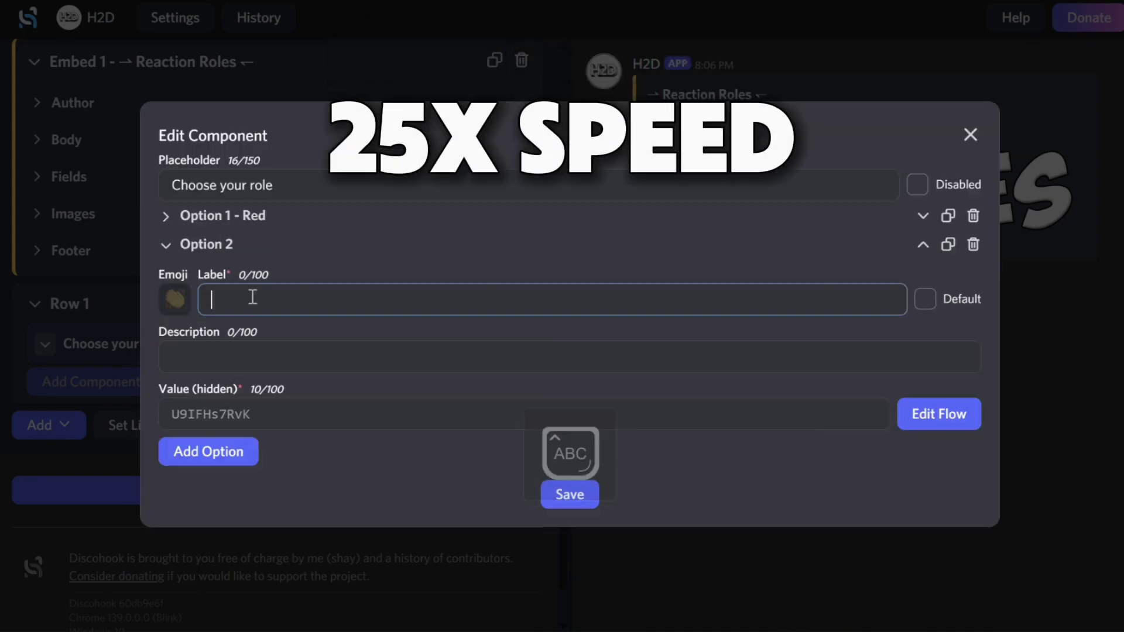
text(Orange)
click(386, 354)
click(939, 412)
click(217, 434)
click(300, 434)
Add a third select menu option labelled "Yellow" with a yellow emoji and a flow that toggles the Yellow role
click(244, 463)
click(319, 309)
text(Yellow)
click(171, 314)
text(y)
click(936, 427)
click(299, 367)
click(227, 592)
click(300, 434)
Add a fourth select menu option labelled "Green" with a flow that toggles the Green role
click(211, 462)
click(278, 333)
text(Green)
click(938, 442)
click(562, 367)
click(227, 621)
Add a fifth select menu option labelled "Blue" with a blue emoji and its own flow
click(211, 495)
text(Blue)
click(170, 332)
text(blue)
click(90, 254)
click(938, 457)
Add a sixth select menu option labelled "Purple" with a purple emoji and its own flow
click(341, 357)
text(Purple)
click(175, 364)
click(925, 479)
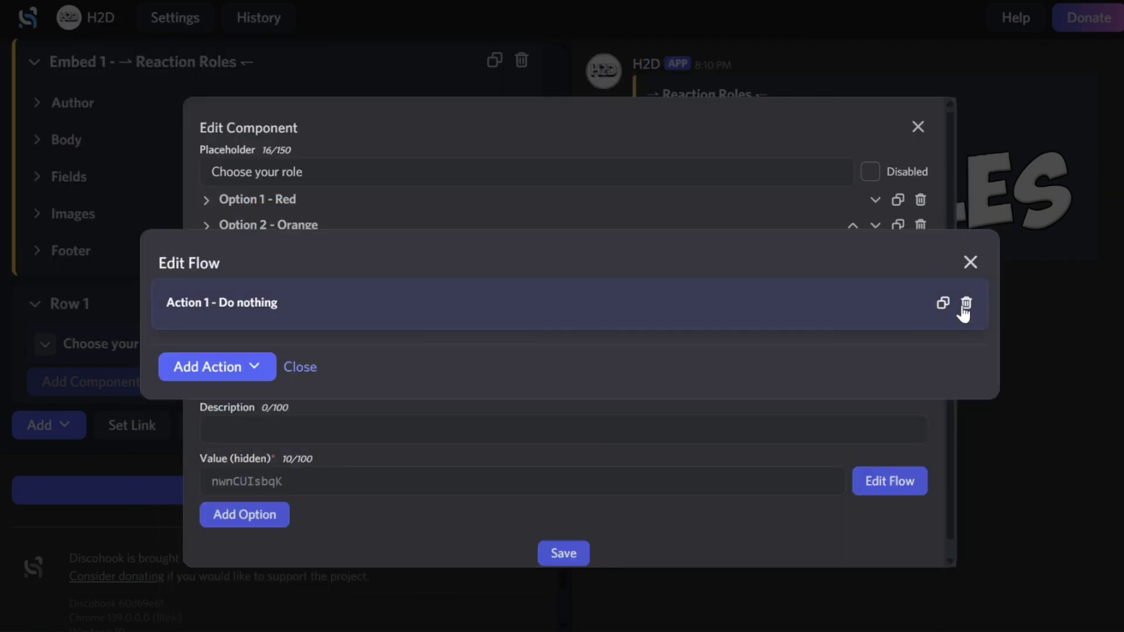
click(218, 329)
click(235, 354)
click(328, 544)
click(299, 391)
click(164, 314)
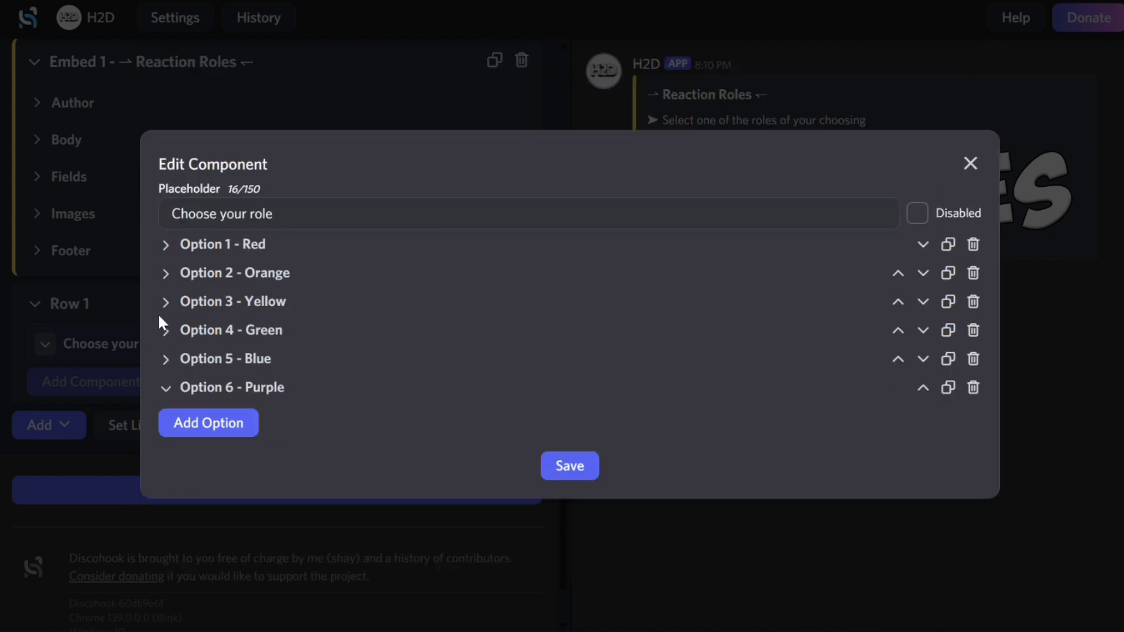
Save and close the select menu component, and check its options in the message preview
click(577, 461)
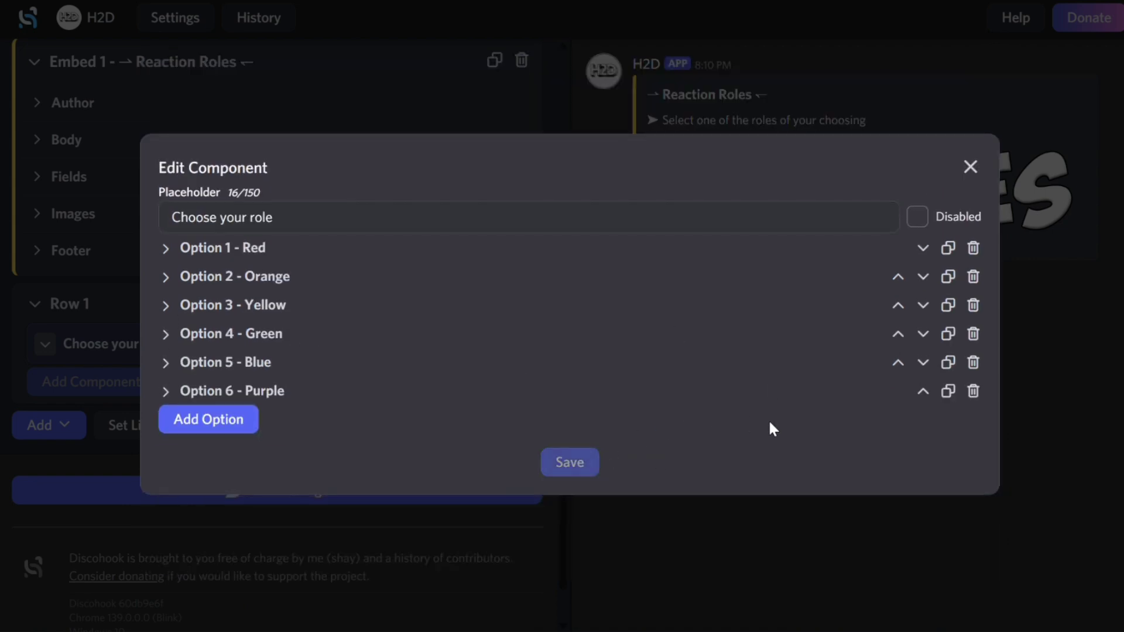
click(976, 165)
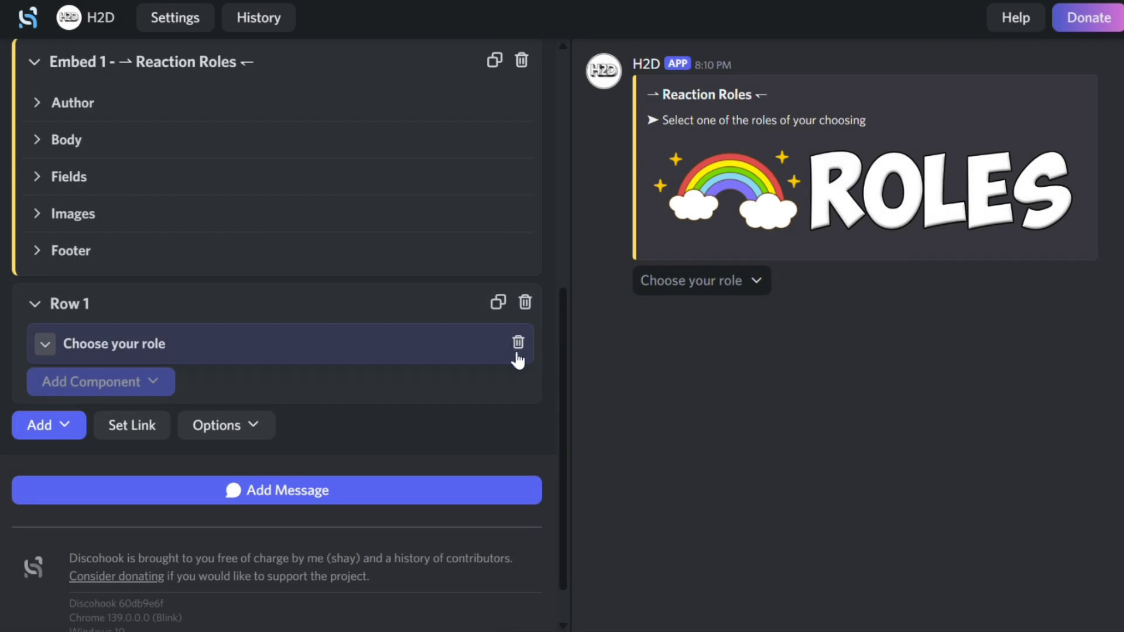
click(703, 292)
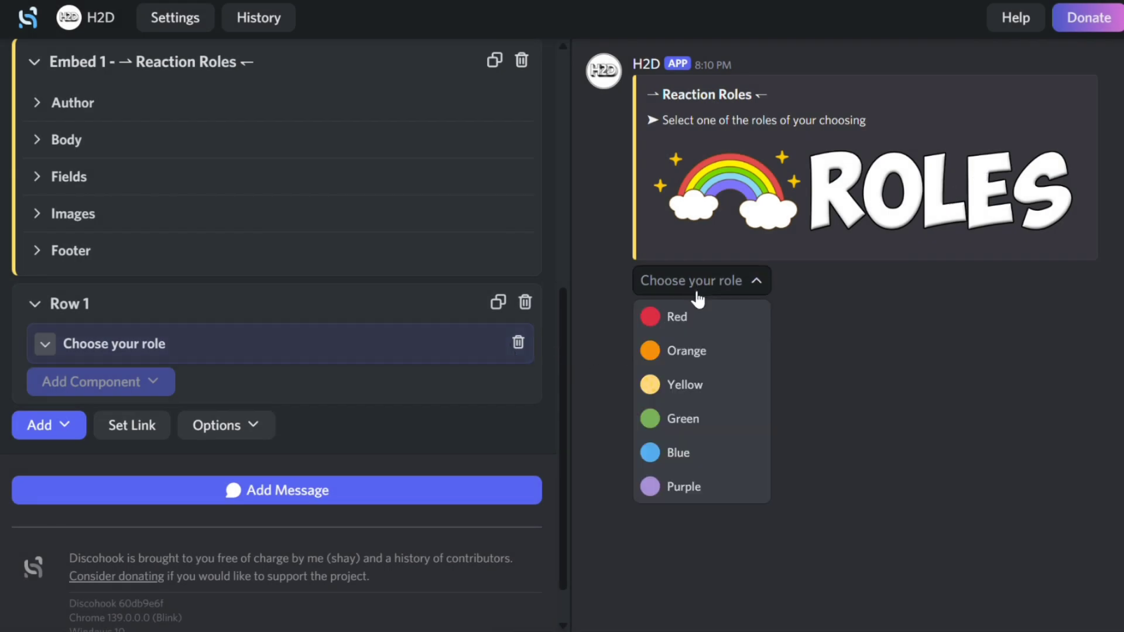
click(888, 431)
Send the Reaction Roles message to #reaction-roles through the H2D webhook
scroll(478, 366, up, 2)
scroll(478, 366, up, 6)
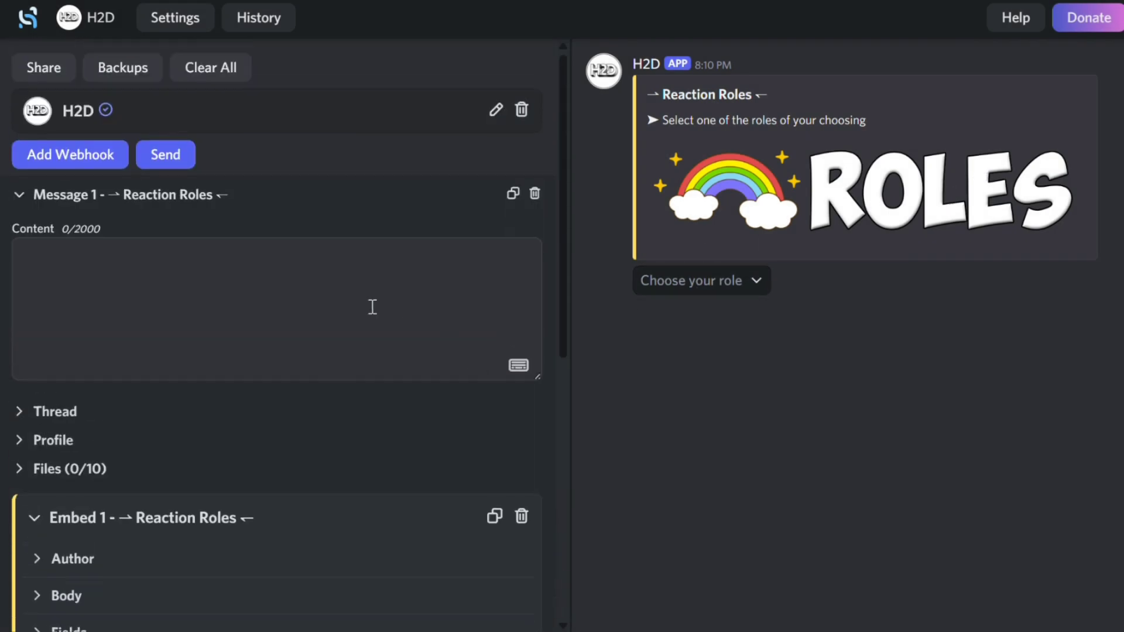
click(157, 154)
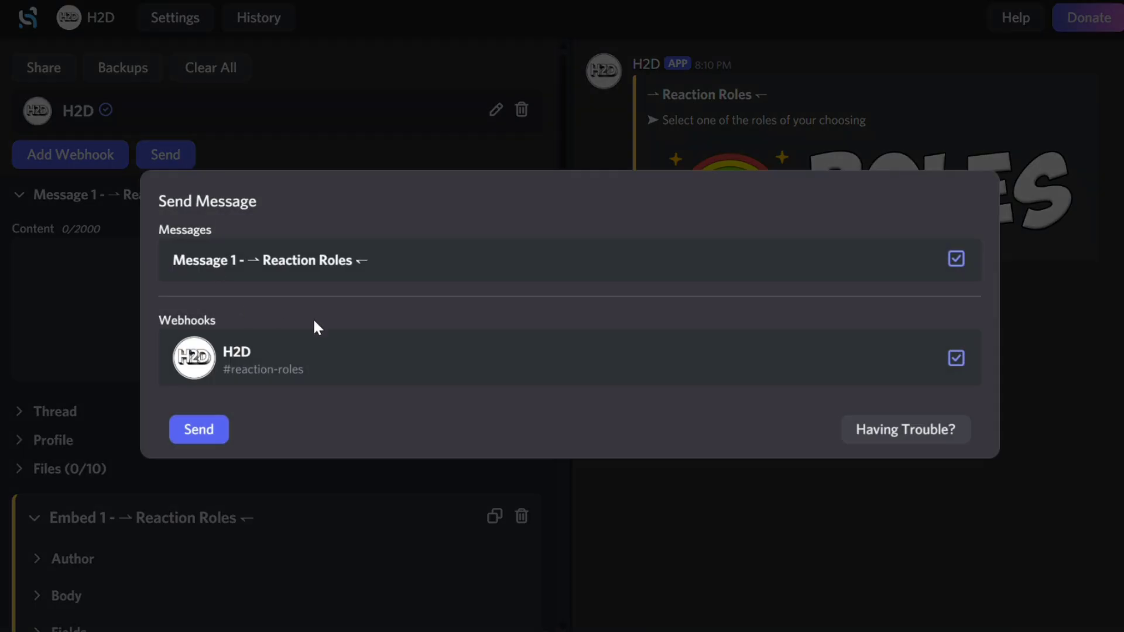
click(196, 432)
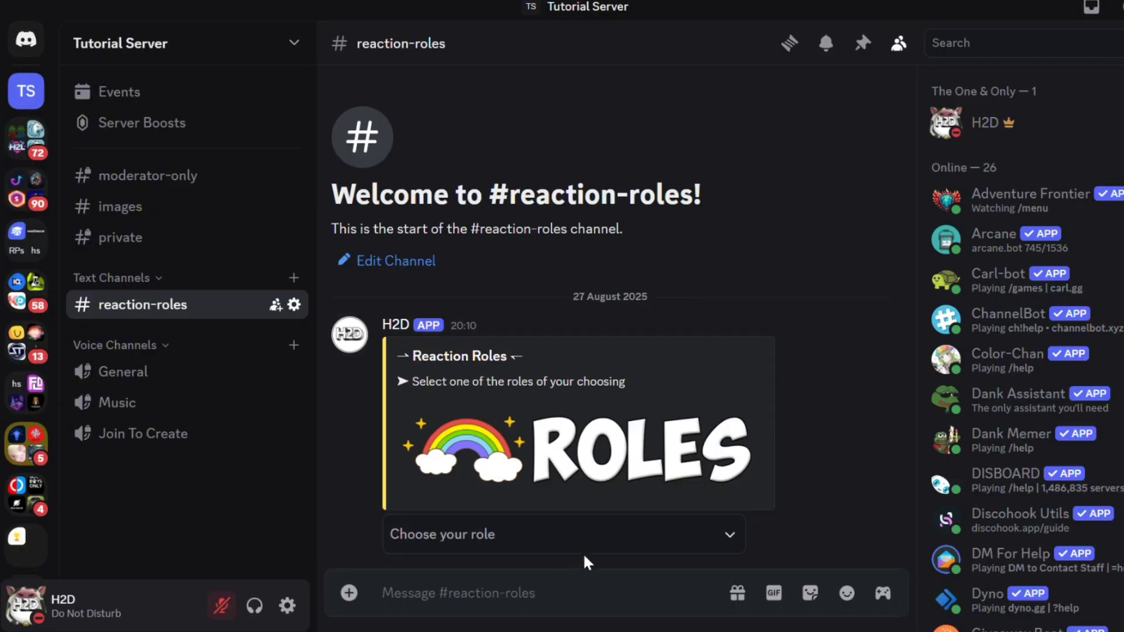
In Discord, choose the Red role from the posted select menu and check the roles on the member's own profile
click(631, 533)
scroll(595, 452, down, 1)
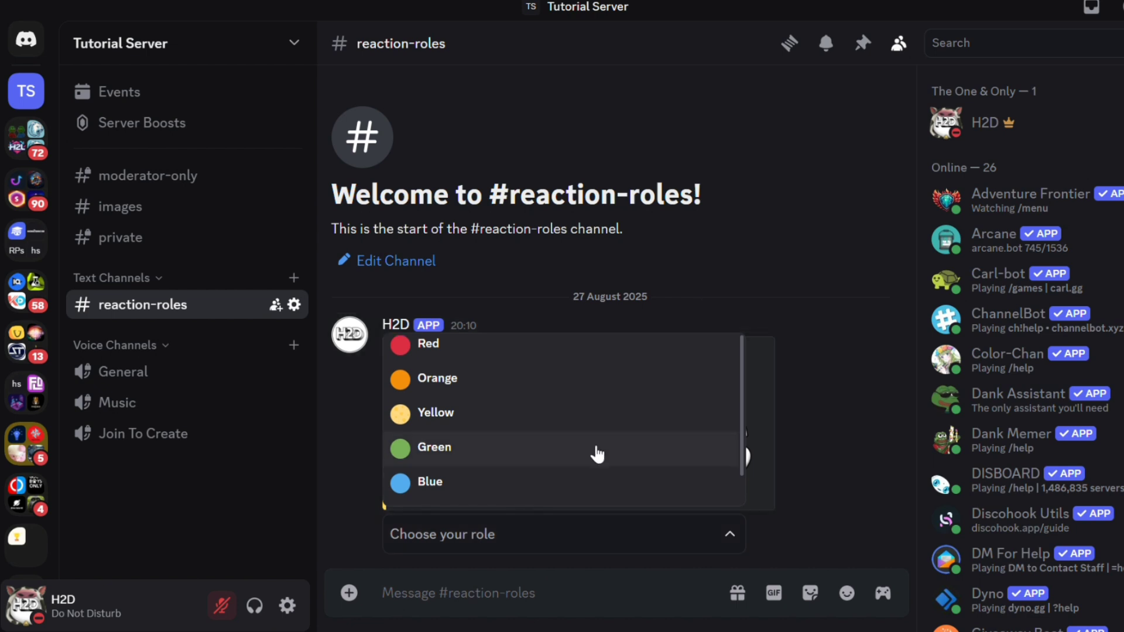
scroll(594, 452, up, 1)
scroll(595, 451, down, 1)
scroll(595, 452, up, 1)
click(485, 349)
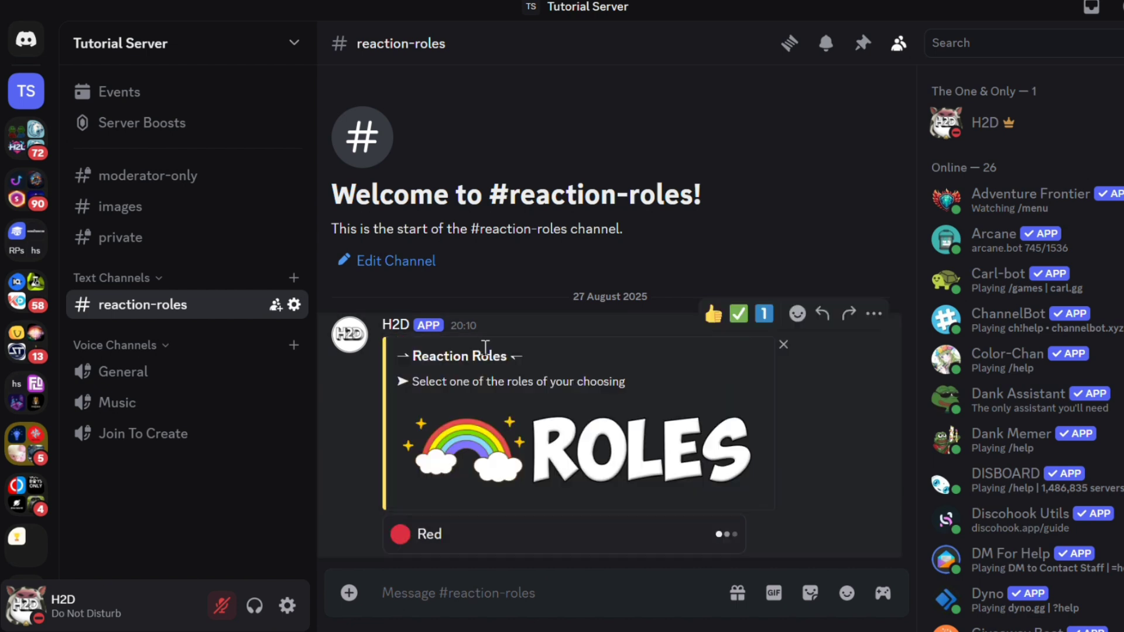
click(977, 131)
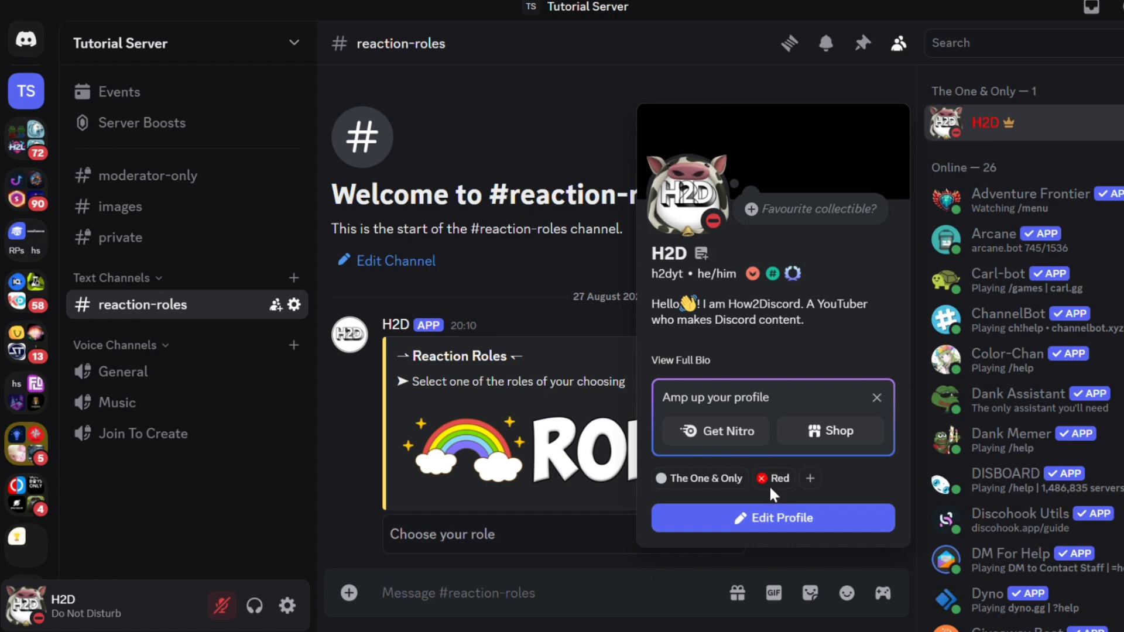
Choose Red again in the posted select menu to toggle the role off
click(526, 554)
click(508, 549)
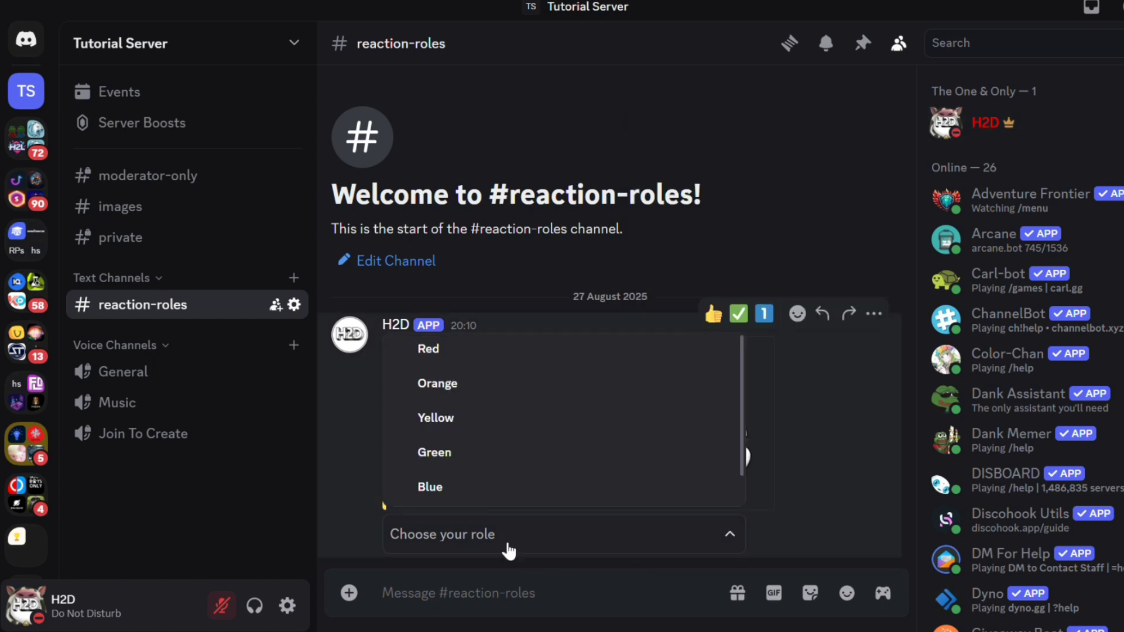
click(494, 349)
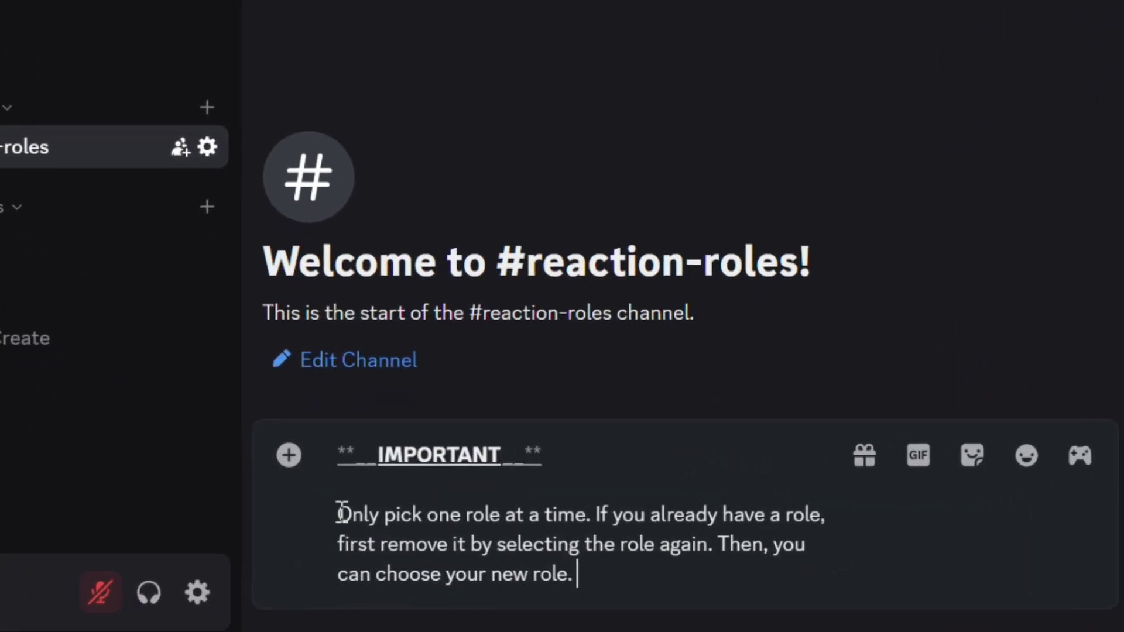
Make the "Only pick one role at a time" paragraph a bullet point and post the IMPORTANT notice in #reaction-roles
click(342, 513)
text(-)
click(709, 573)
key(Return)
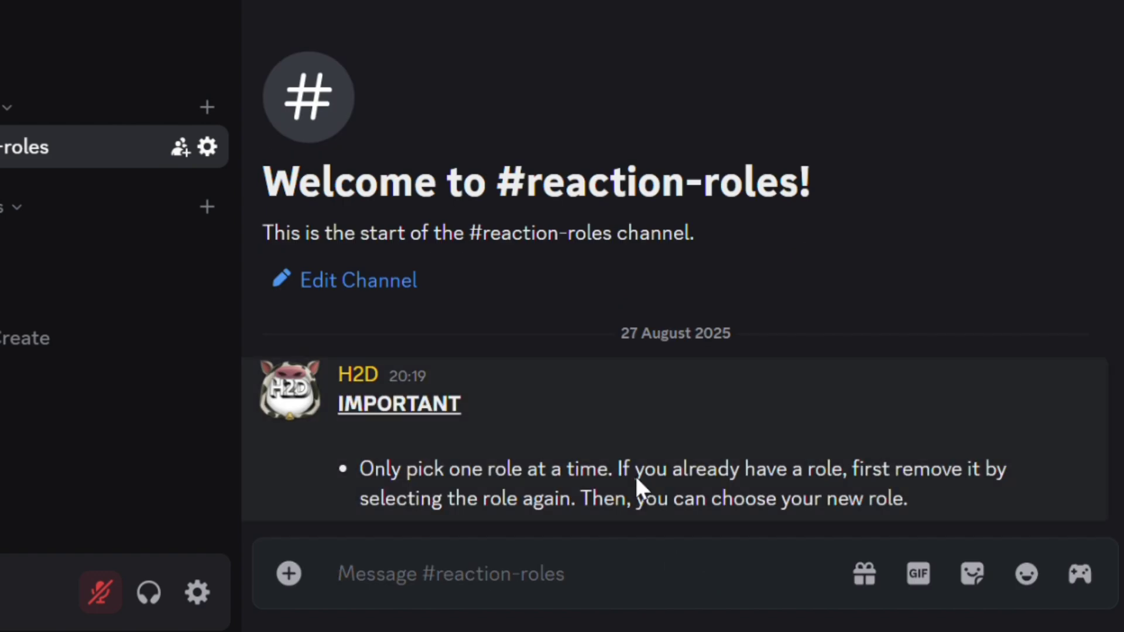